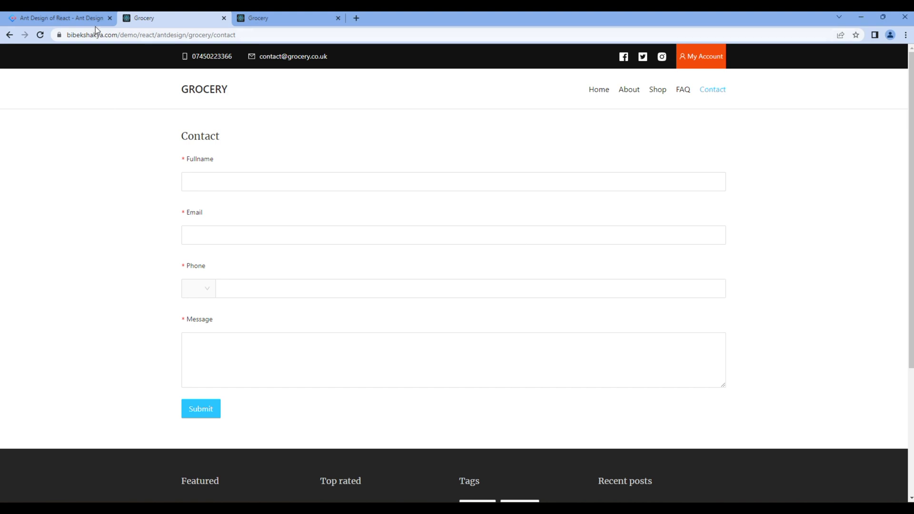
- View the demo form's Fullname, Email, Phone, Message and Submit fields, then go to the Ant Design docs
left_click(71, 18)
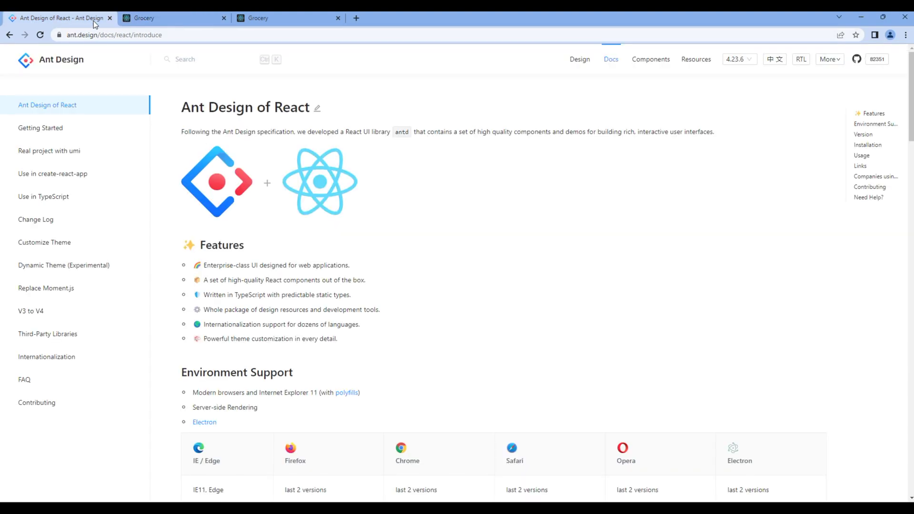
- Open the Ant Design Form component docs and try the Basic Usage example's Username field
left_click(651, 59)
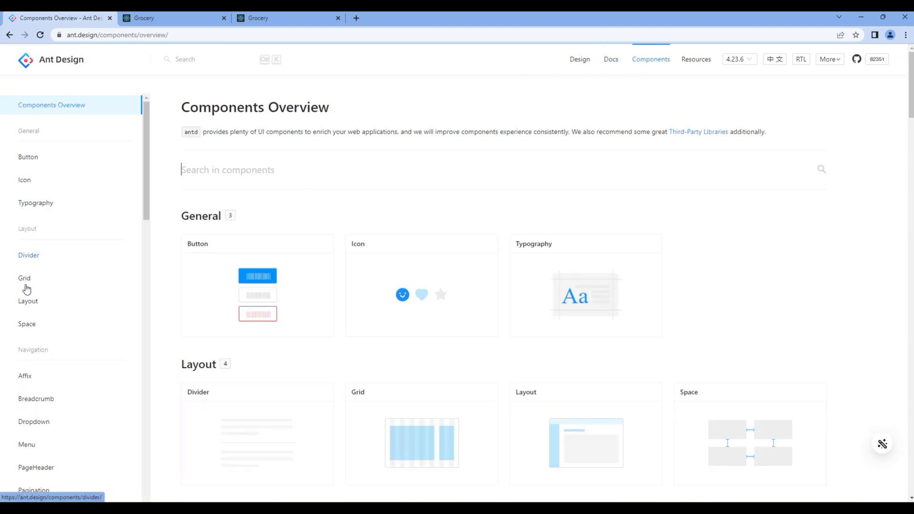
scroll(29, 285, "down", 3)
scroll(32, 322, "down", 3)
scroll(37, 357, "down", 2)
left_click(28, 371)
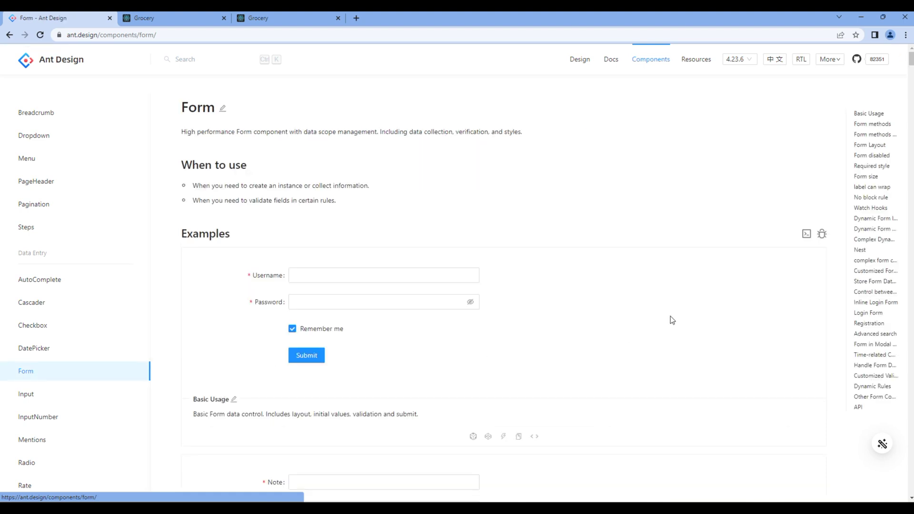
scroll(670, 317, "down", 1)
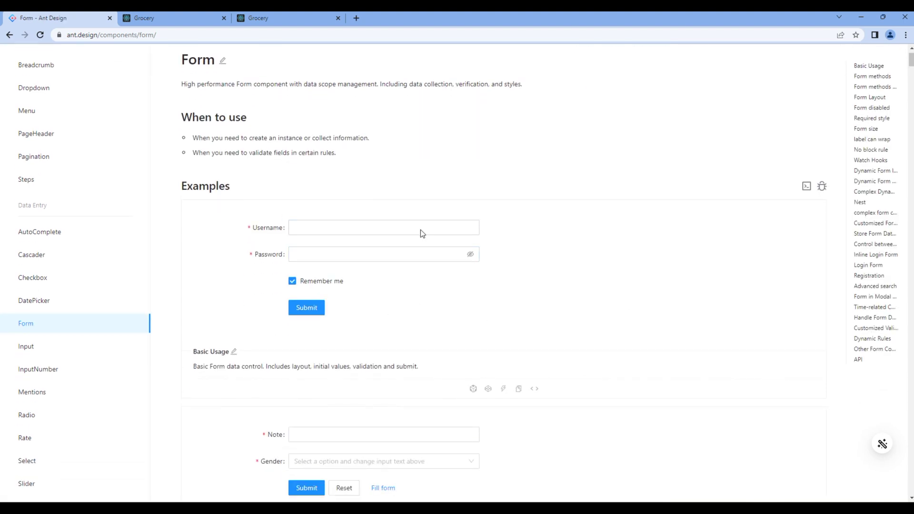
left_click(268, 227)
scroll(416, 288, "down", 1)
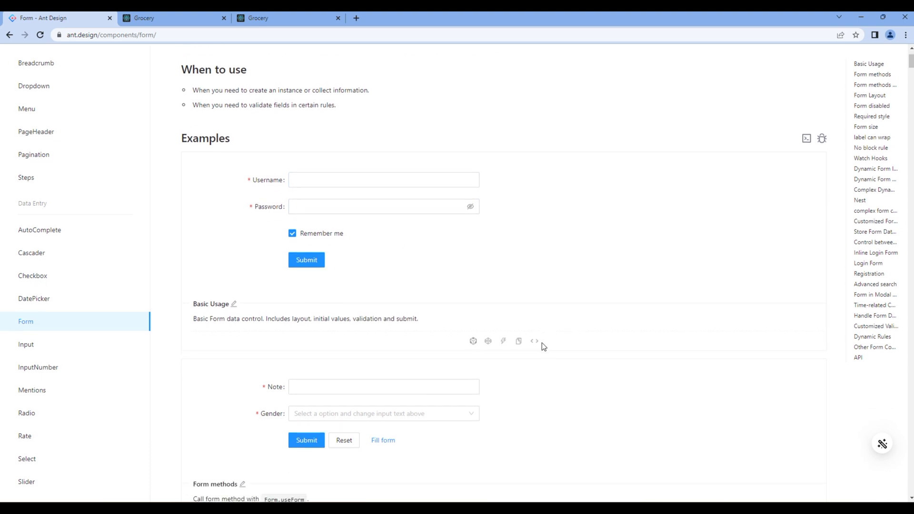
- Show the Basic Usage example in JavaScript and copy its antd import line
left_click(535, 343)
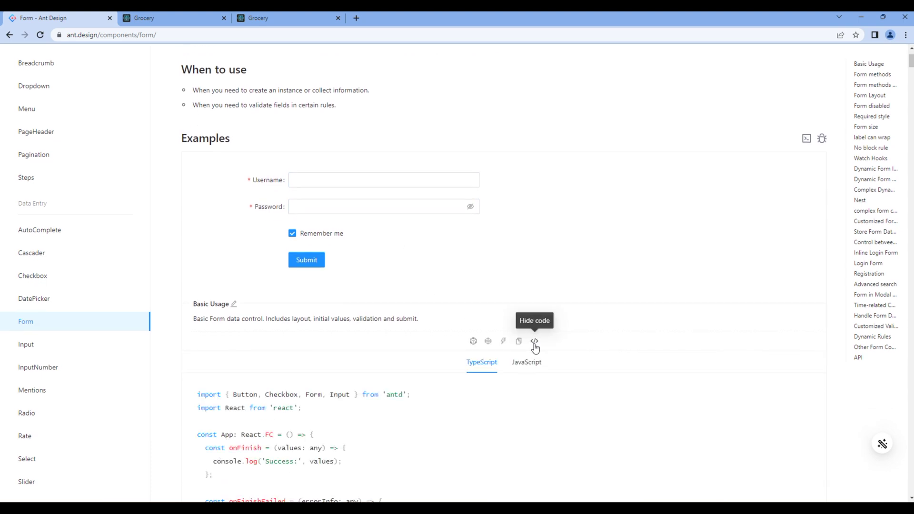
left_click(527, 362)
scroll(531, 366, "down", 2)
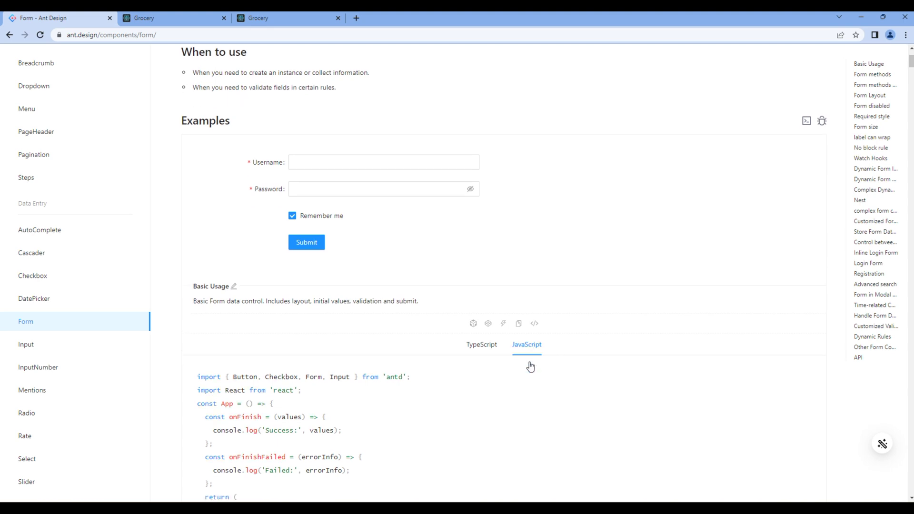
scroll(528, 366, "down", 2)
scroll(527, 365, "down", 2)
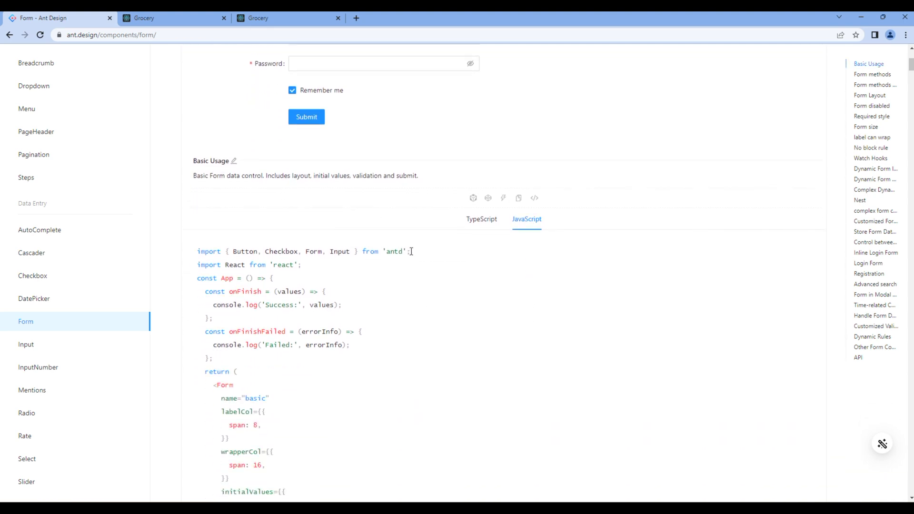
left_click_drag(412, 252, 199, 251)
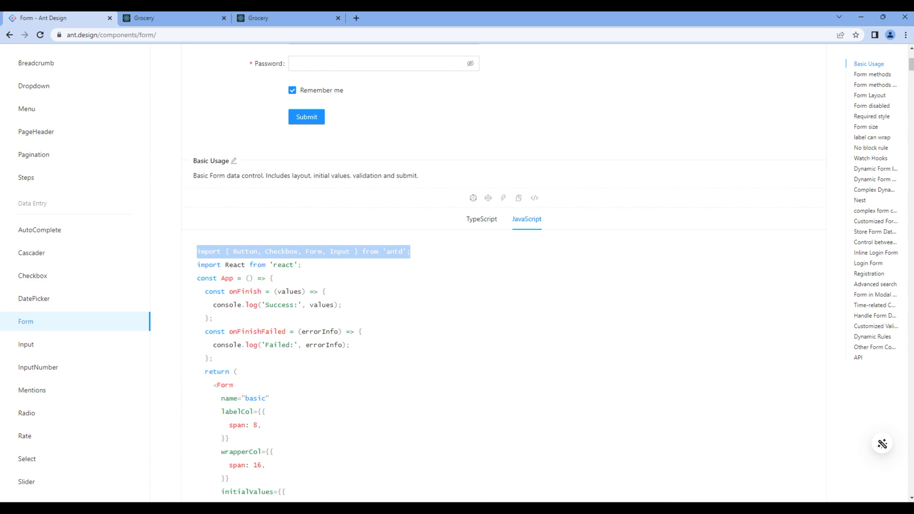
key("alt+Tab")
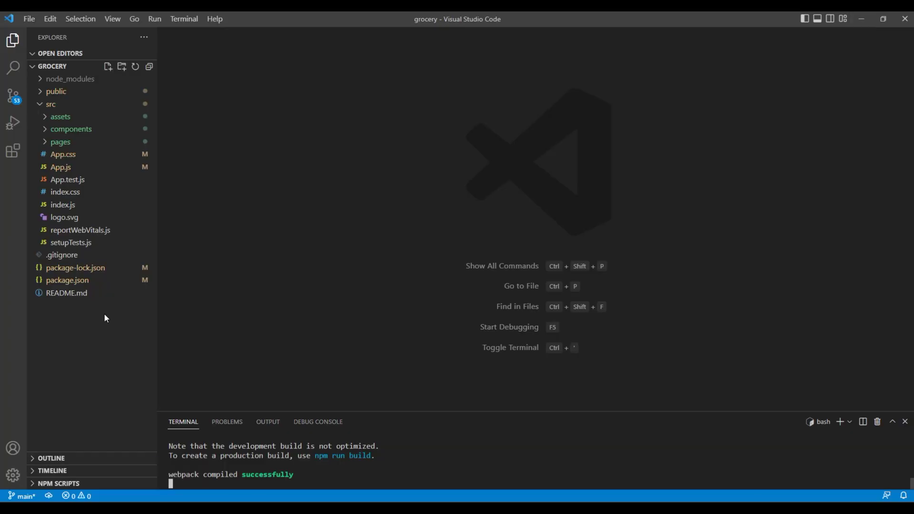
- Paste the copied antd import line at the top of src/pages/contact.js
left_click(61, 142)
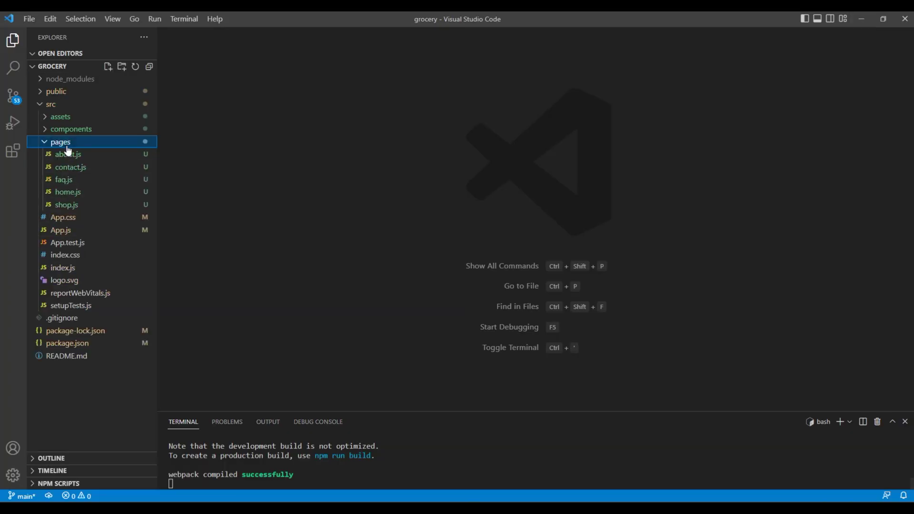
left_click(75, 167)
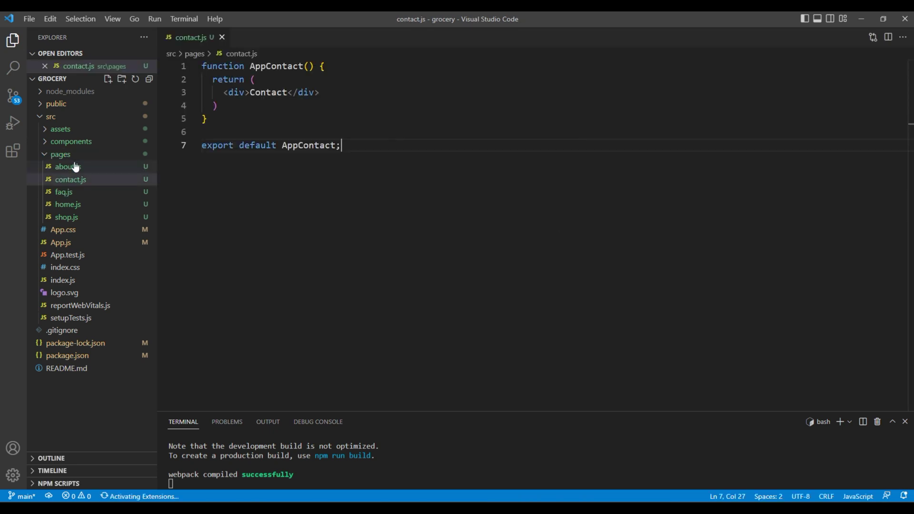
left_click(329, 66)
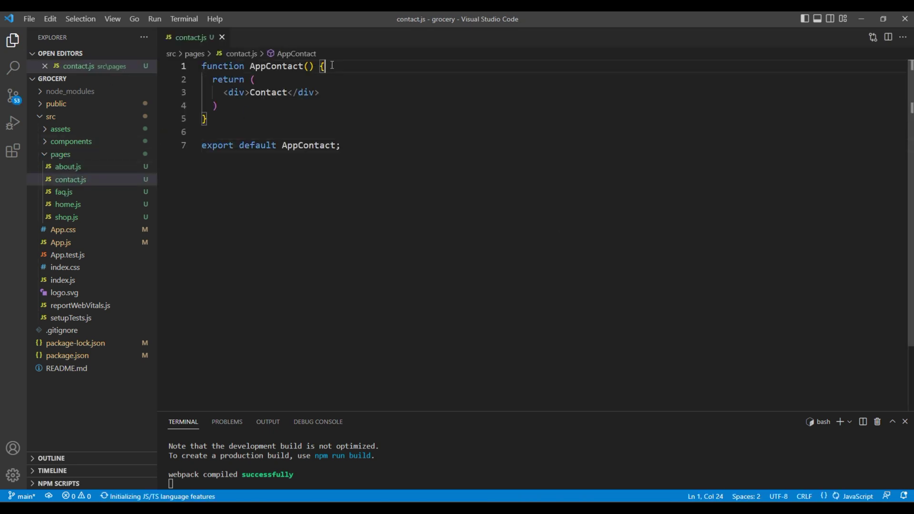
key("Return")
key("Return")
key("Up")
key("Up")
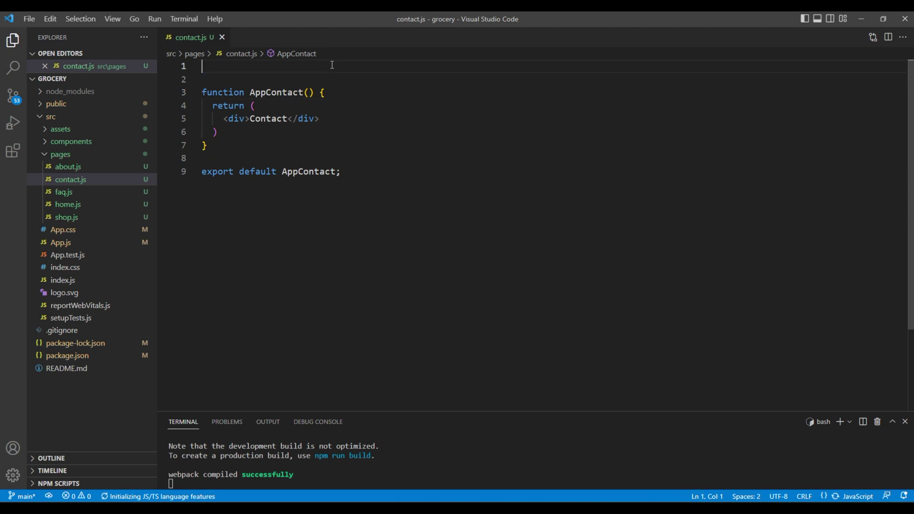
type("import { Button, Checkbox, Form, Input } from 'antd';")
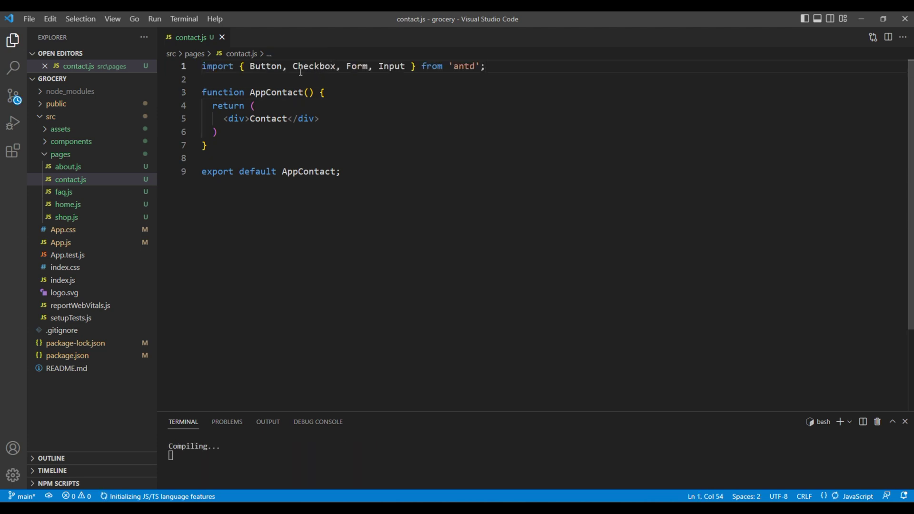
- Remove Checkbox from the import so only Button, Form and Input remain
double_click(266, 66)
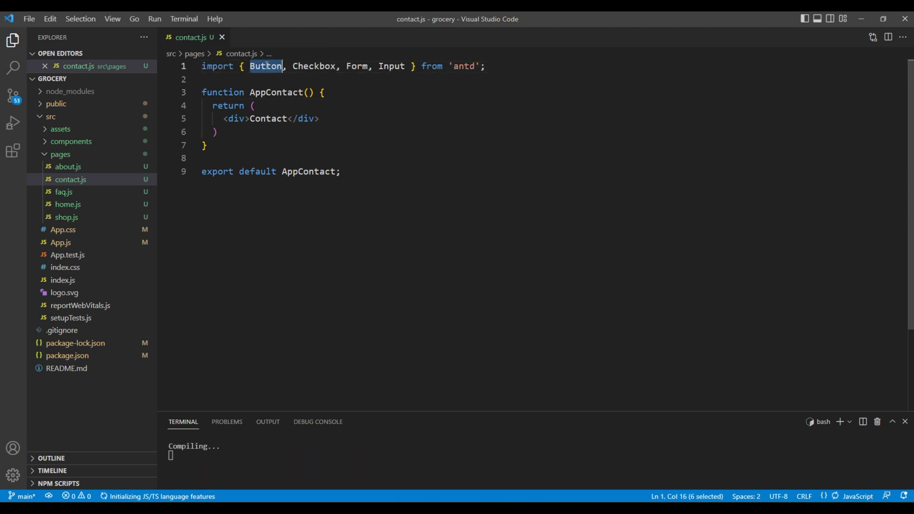
double_click(355, 65)
double_click(391, 66)
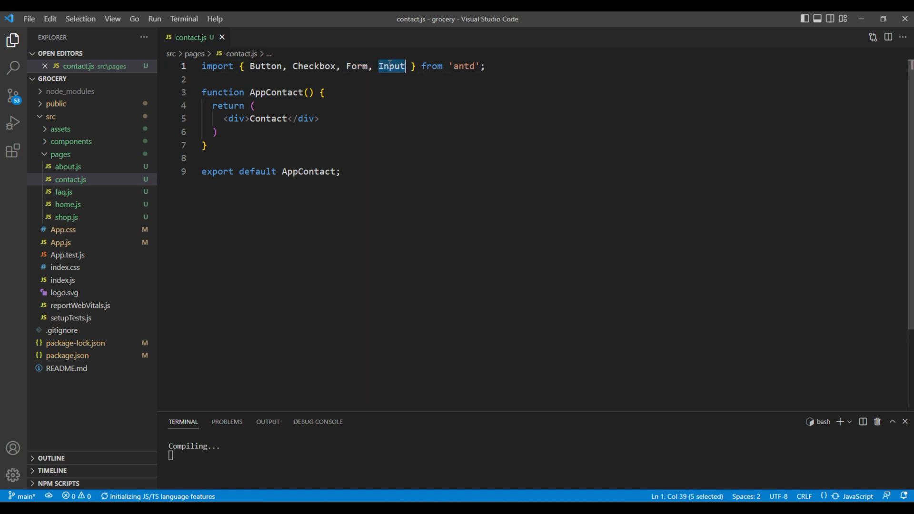
double_click(314, 66)
key("Delete")
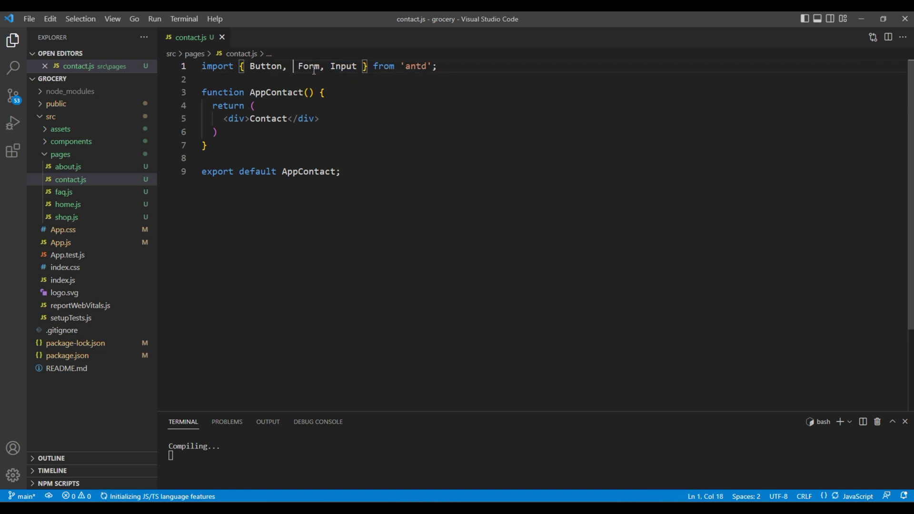
key("Delete")
key("Delete")
left_click(481, 165)
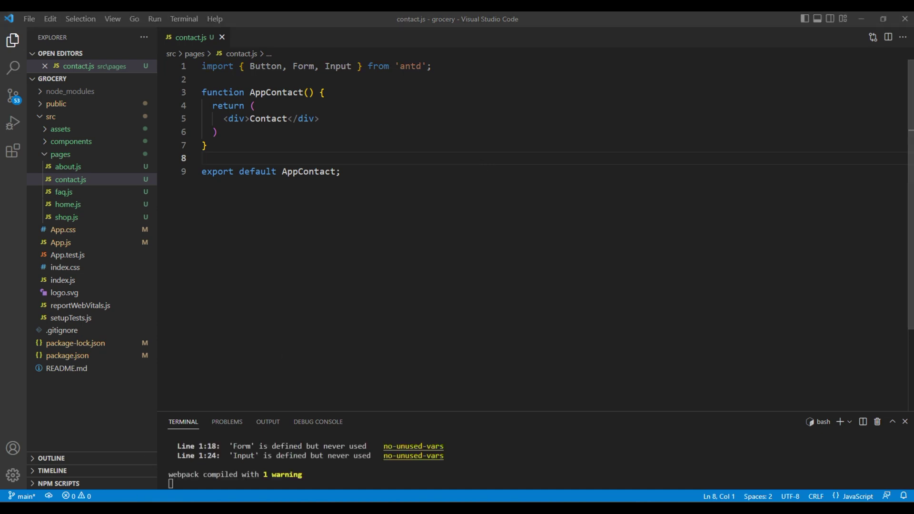
key("alt+Tab")
scroll(296, 341, "down", 3)
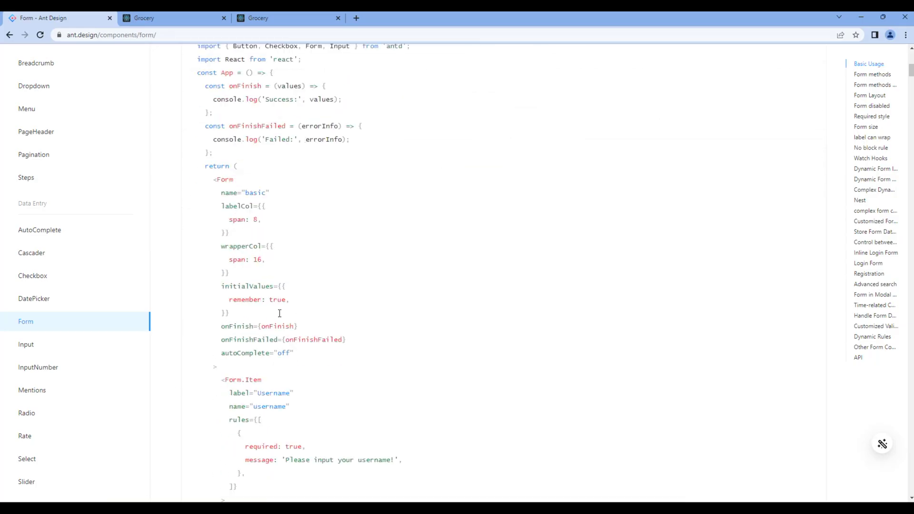
scroll(296, 341, "down", 1)
left_click_drag(214, 146, 242, 218)
scroll(242, 218, "down", 3)
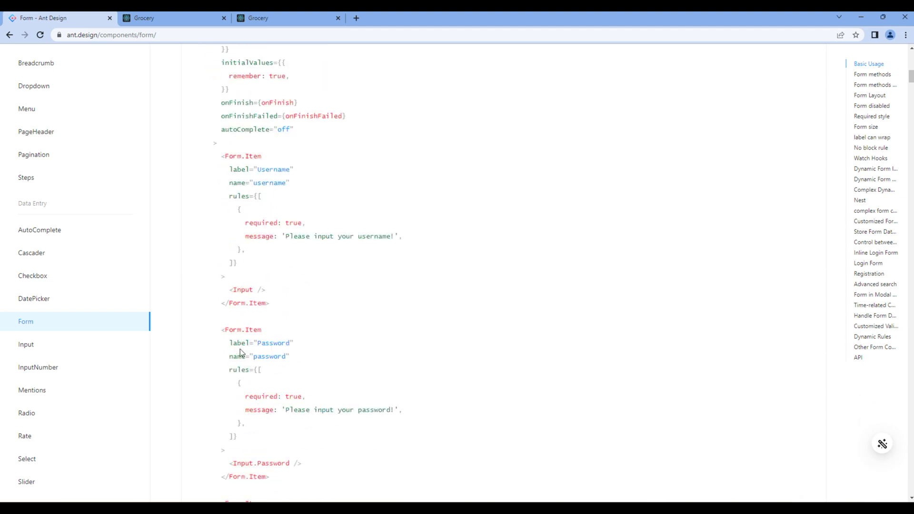
scroll(243, 286, "down", 3)
scroll(247, 369, "down", 2)
scroll(247, 369, "down", 2)
scroll(247, 369, "down", 2)
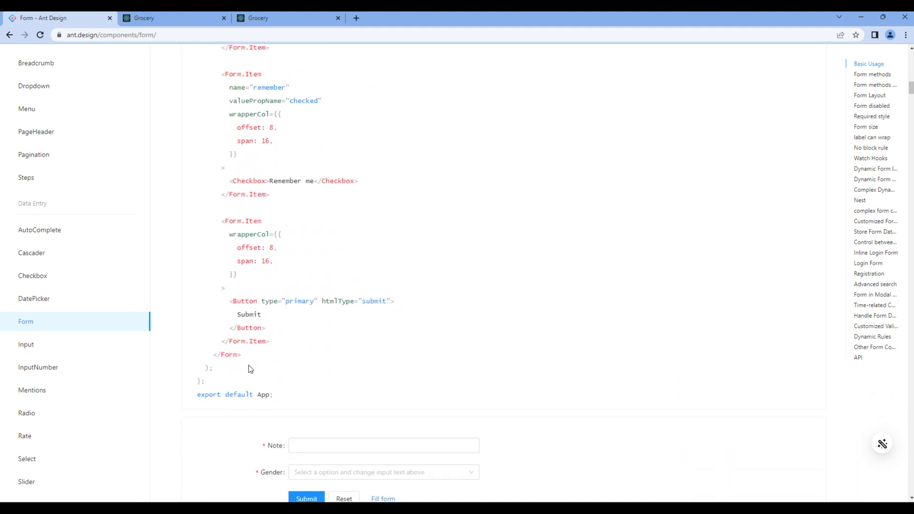
- Copy the Basic Usage example's full <Form>…</Form> markup
left_click(249, 353, "shift")
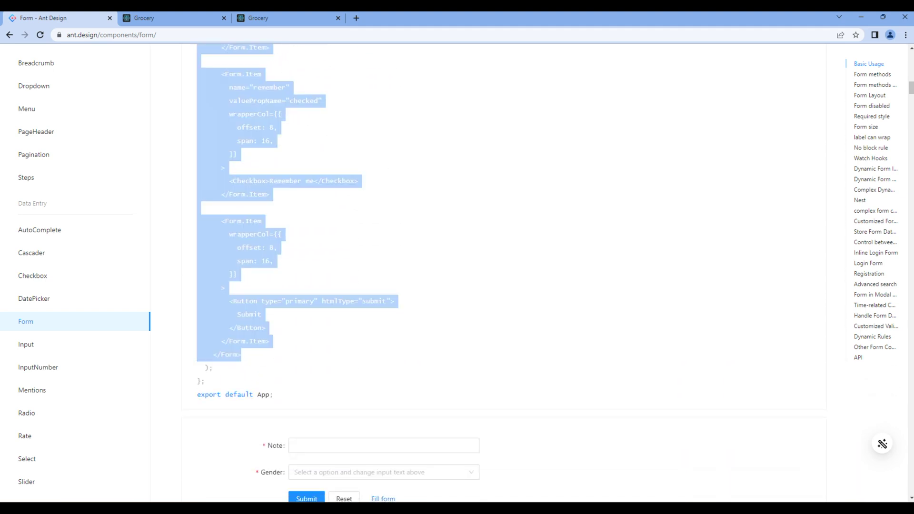
key("ctrl+c")
key("alt+Tab")
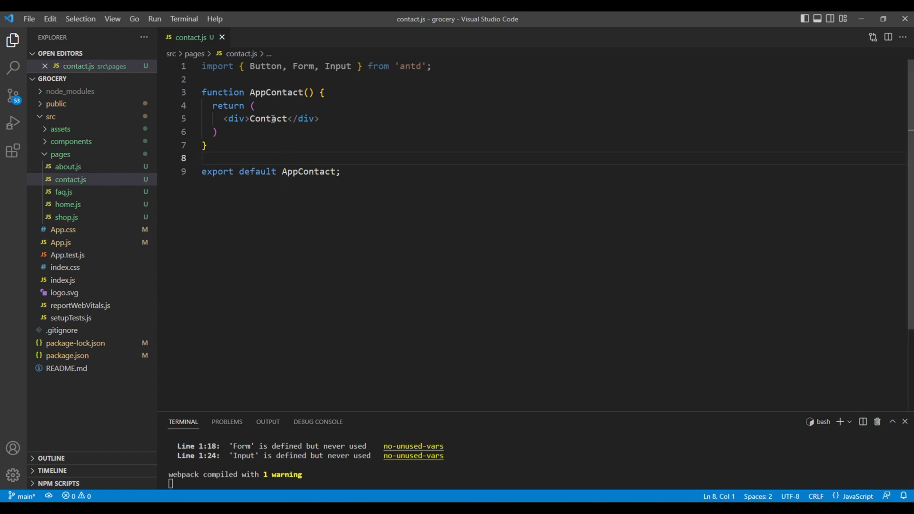
- Give the inner div className 'container' and the outer div 'block contactPage', then save
double_click(273, 119)
key("Return")
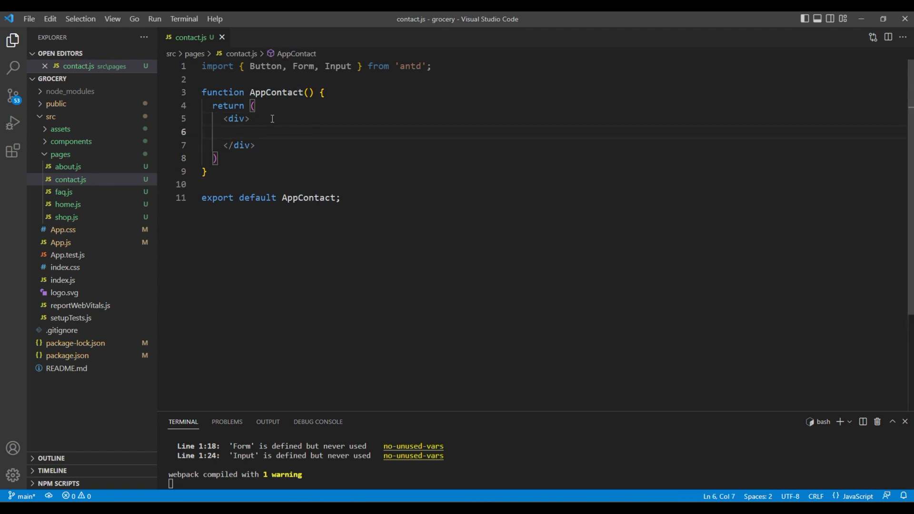
type("<div></div>")
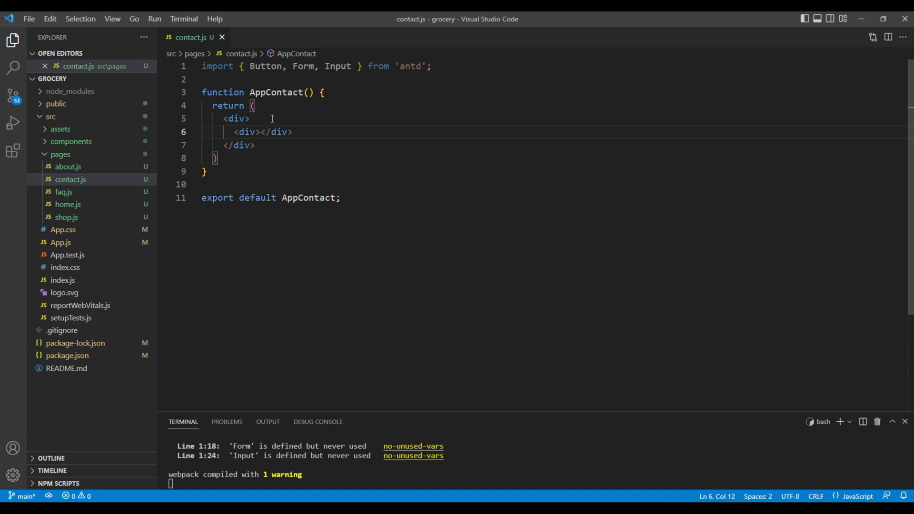
key("Left")
type("cla")
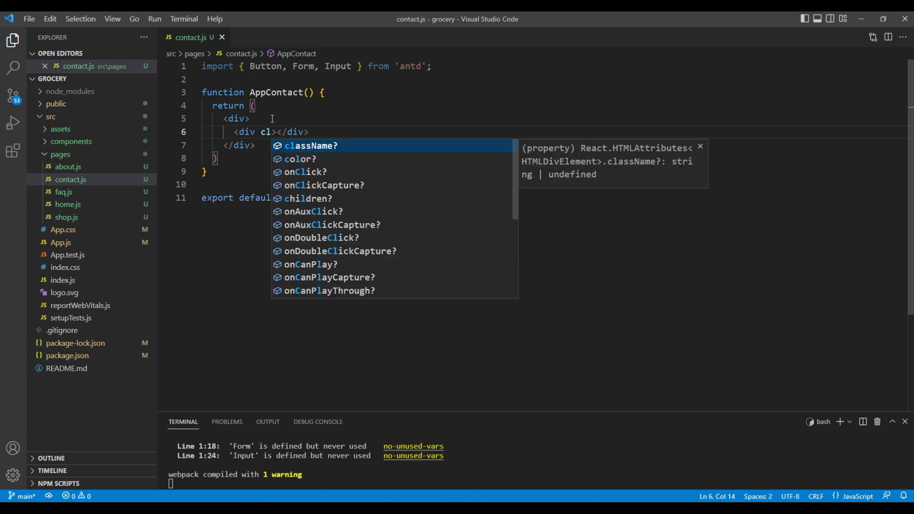
key("Return")
type("conta")
type("iner")
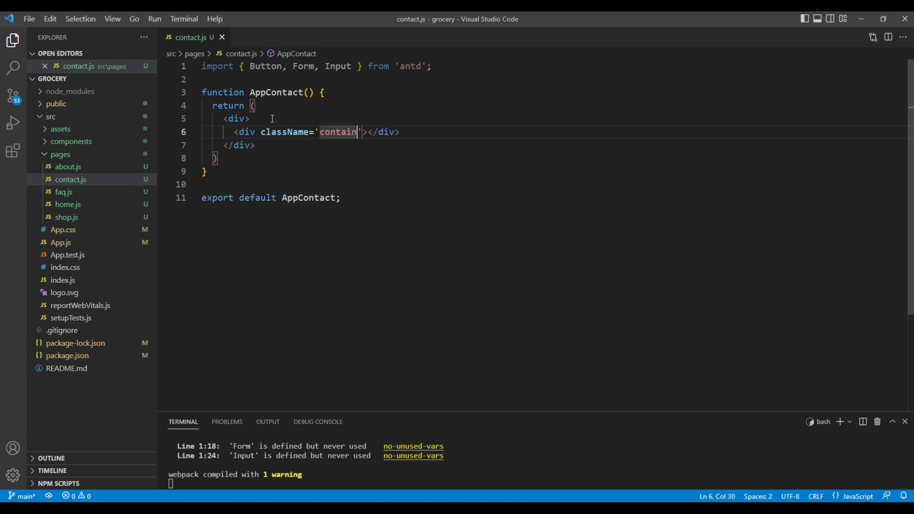
left_click(272, 119)
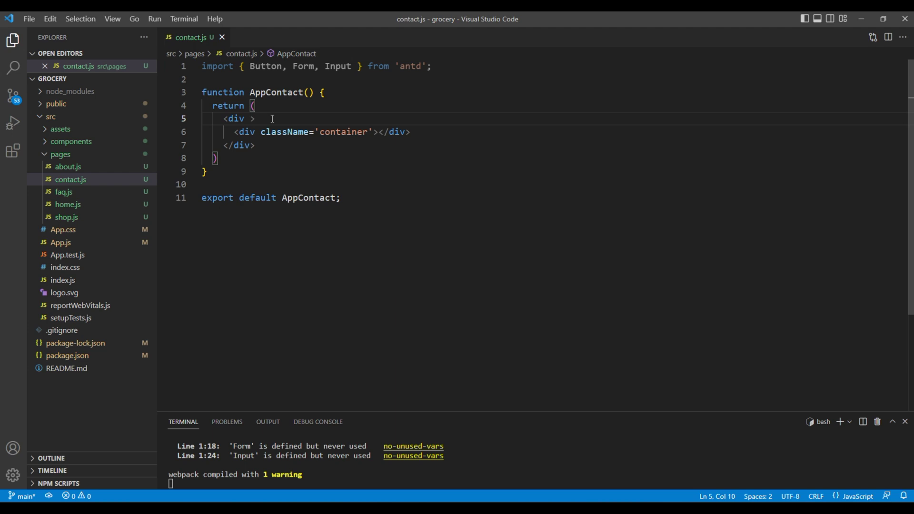
key("Left")
type("cl")
key("Return")
type("block co")
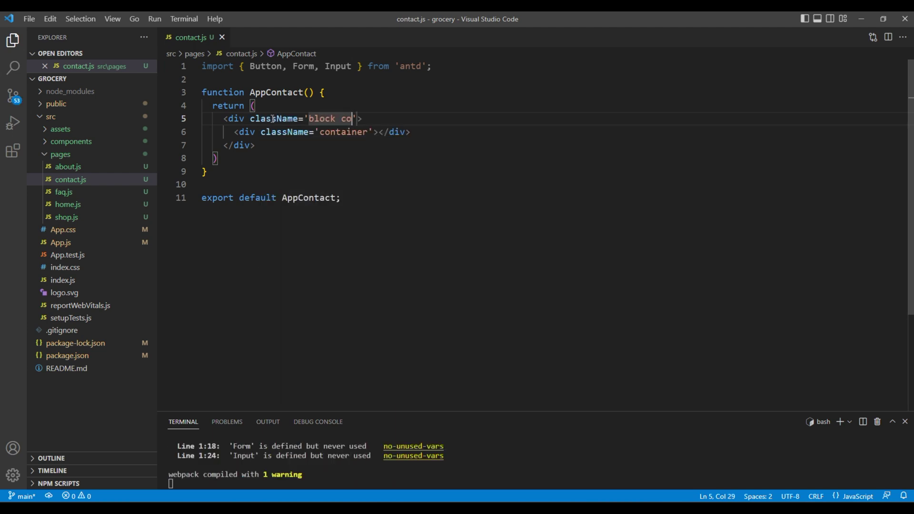
type("ntactPage")
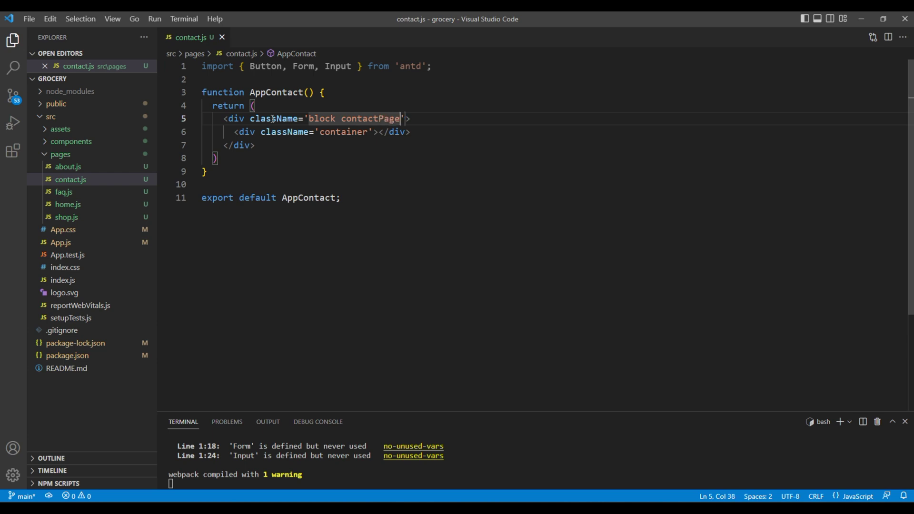
key("ctrl+s")
- Add an <h2>Contact</h2> heading inside the container div and save
key("Down")
key("ctrl+Left")
key("ctrl+Left")
key("ctrl+Left")
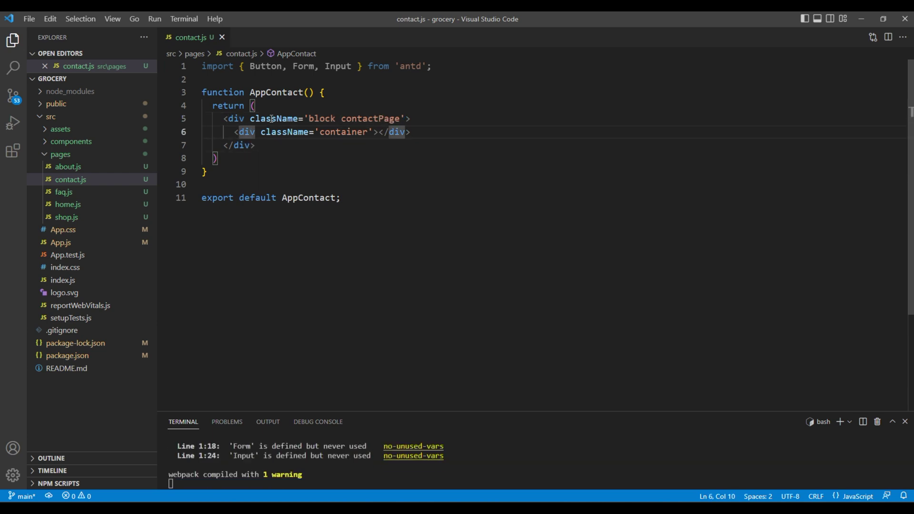
left_click(378, 132)
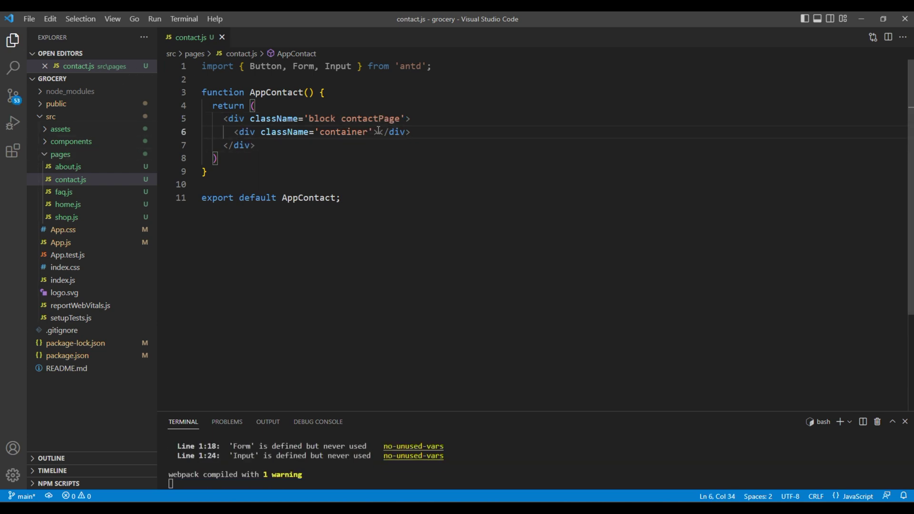
key("Return")
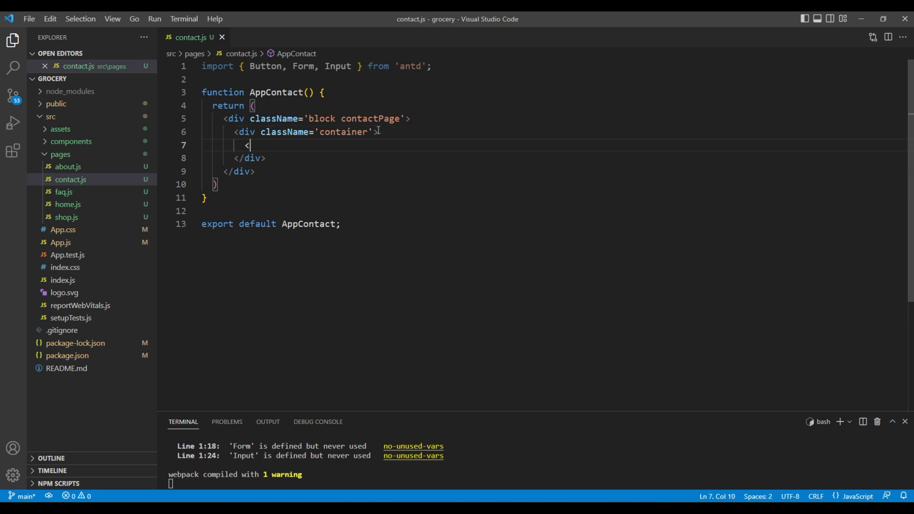
type("<h2></h2>")
key("ctrl+s")
type("Contact")
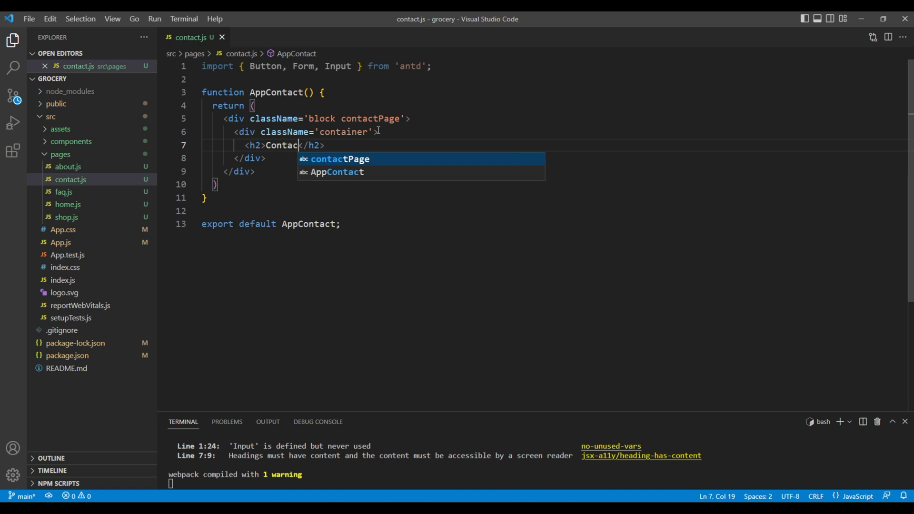
key("Escape")
key("End")
key("Right")
key("Right")
key("ctrl+s")
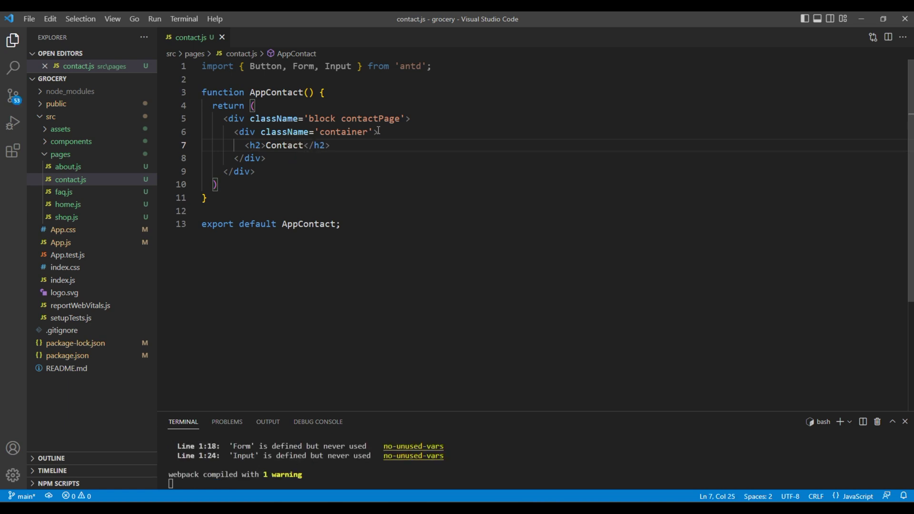
- Paste the Ant Design Form example below the Contact heading
key("Return")
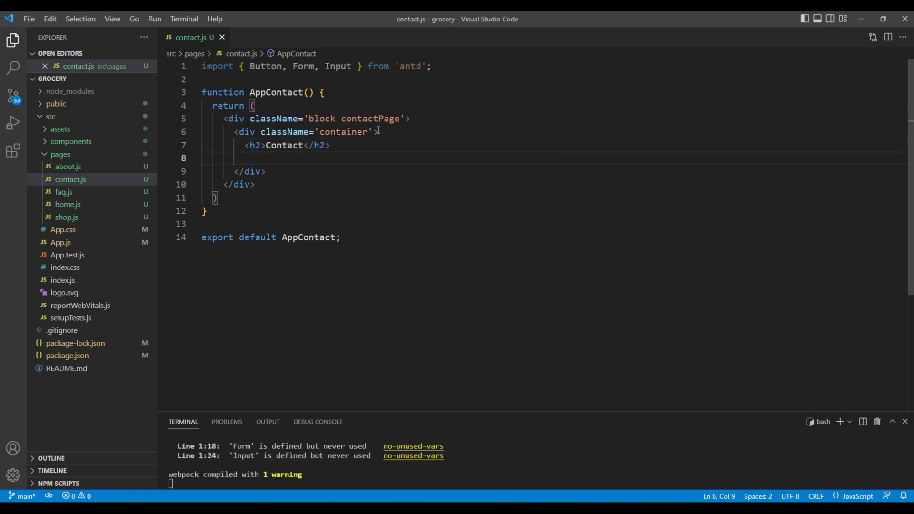
key("ctrl+v")
key("ctrl+s")
scroll(373, 239, "up", 10)
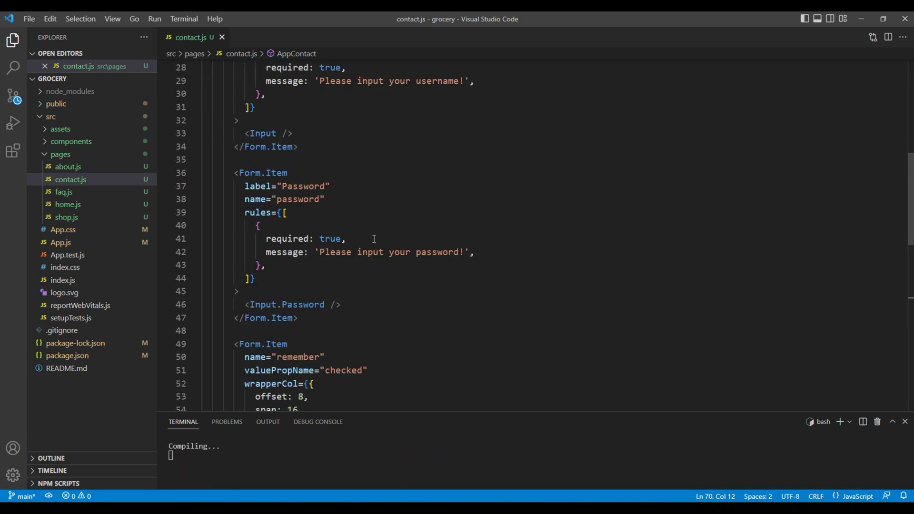
scroll(372, 239, "up", 10)
scroll(373, 239, "up", 5)
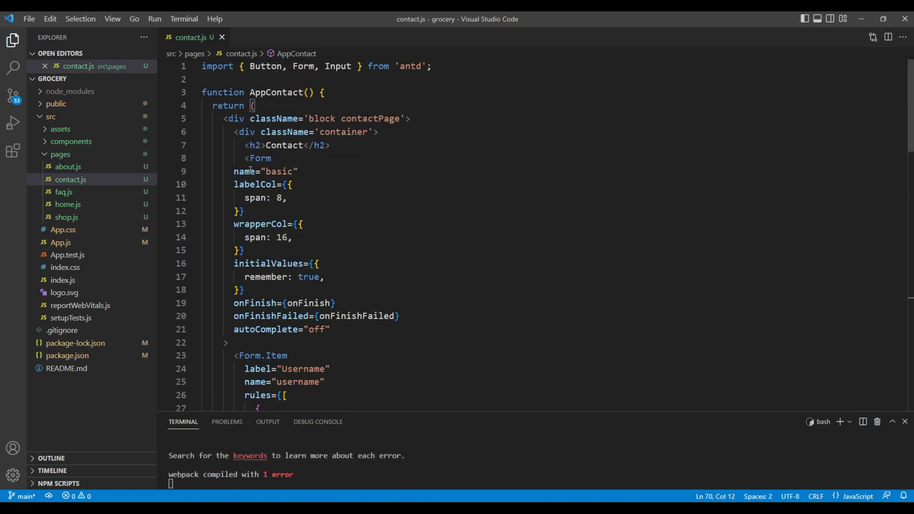
- Indent the pasted Form code one level inside the container and save
left_click(251, 172, "shift")
key("Tab")
left_click(470, 245)
key("ctrl+s")
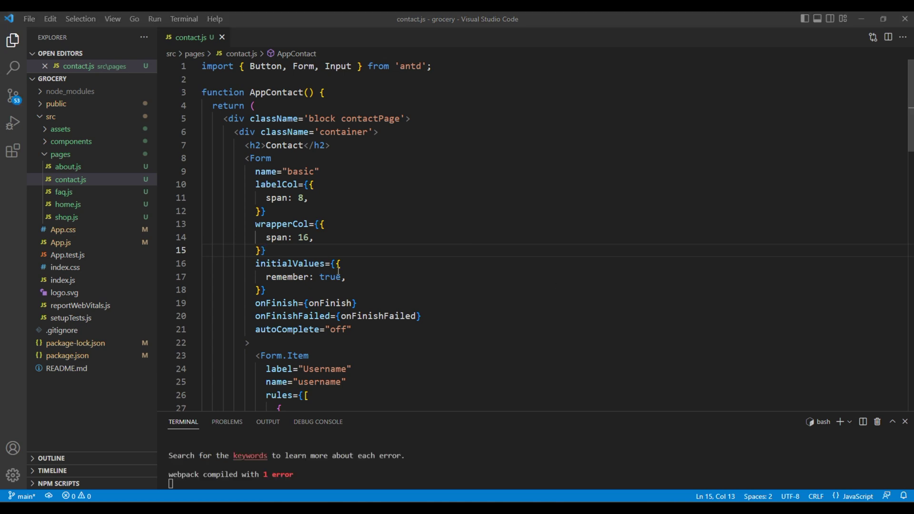
left_click_drag(274, 249, 174, 188)
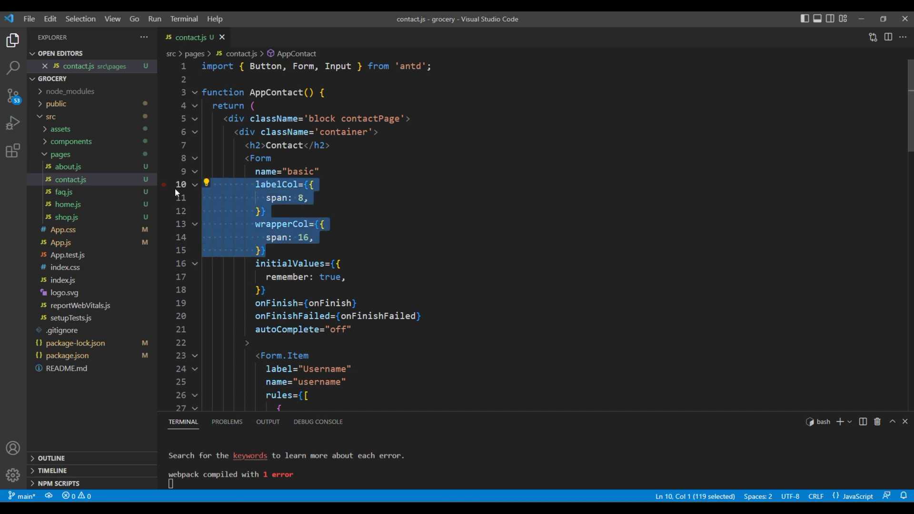
- Delete the labelCol/wrapperCol settings and the onFinish/onFinishFailed handlers, then save
key("BackSpace")
key("BackSpace")
key("ctrl+s")
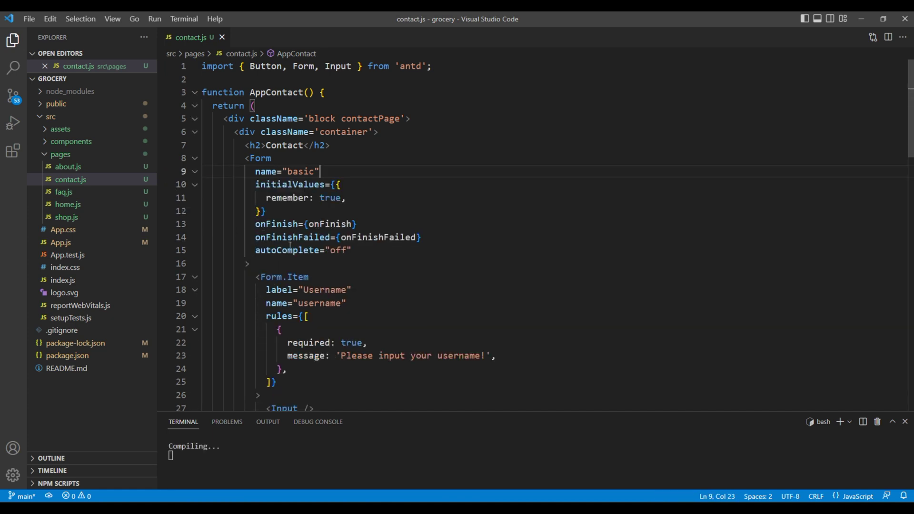
left_click_drag(425, 236, 194, 230)
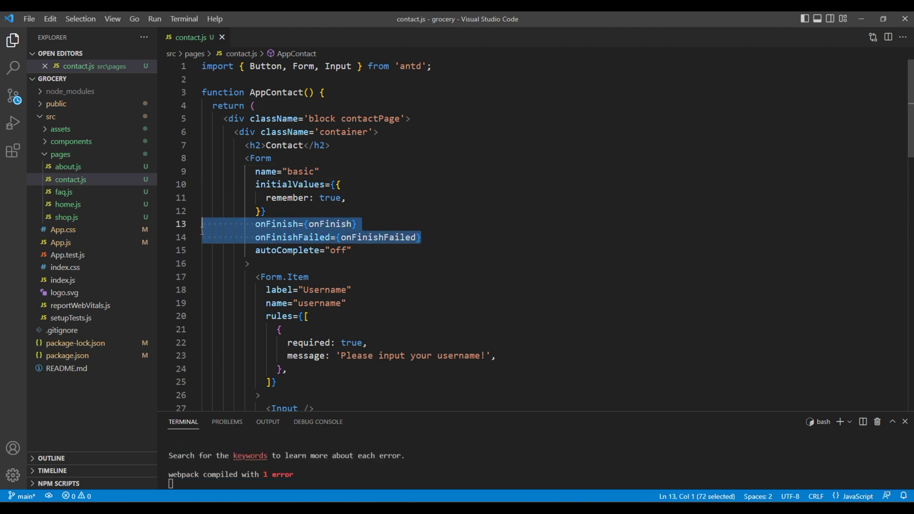
key("BackSpace")
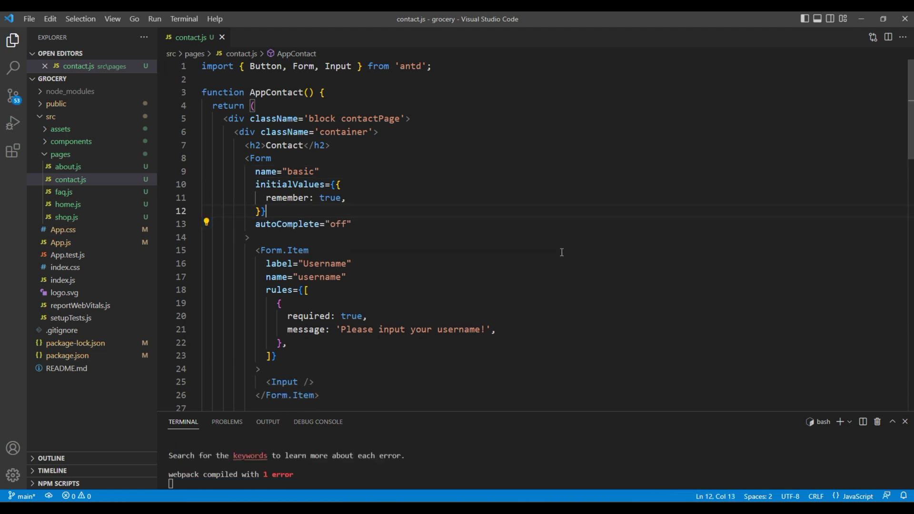
key("BackSpace")
key("ctrl+s")
scroll(466, 269, "down", 2)
scroll(467, 270, "down", 2)
scroll(467, 269, "down", 2)
scroll(467, 269, "down", 2)
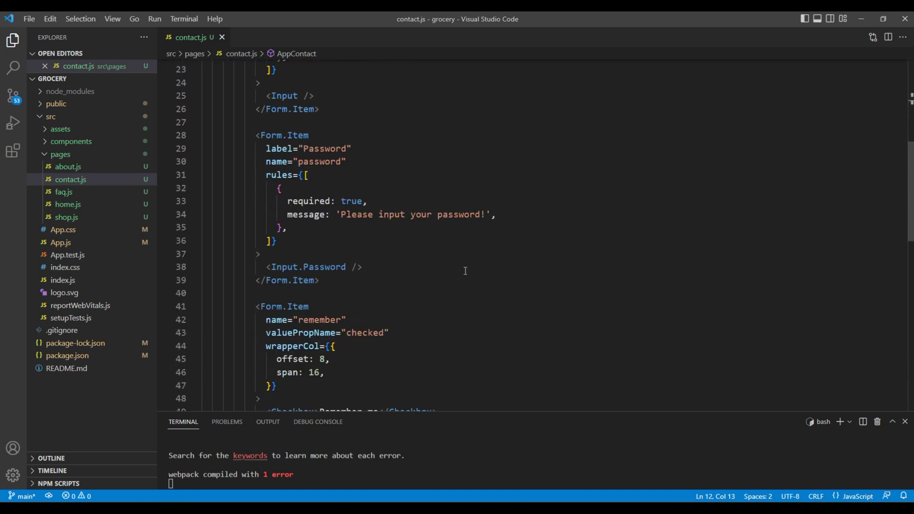
- Remove the Password and Remember-me form items and save
left_click_drag(346, 267, 202, 135)
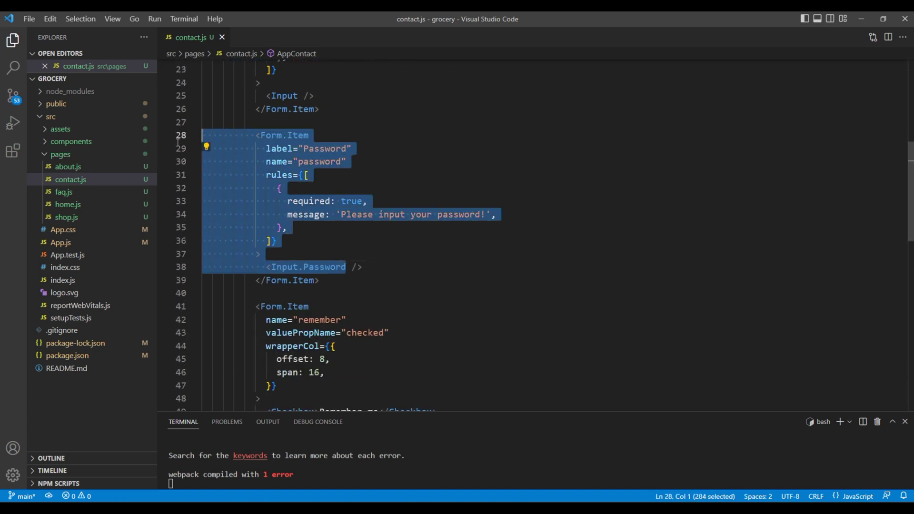
left_click(329, 281, "shift")
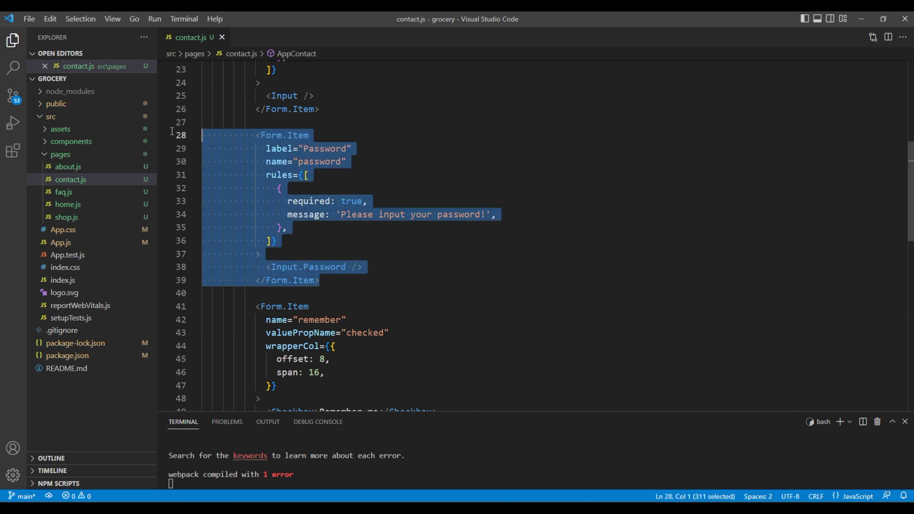
key("ctrl+x")
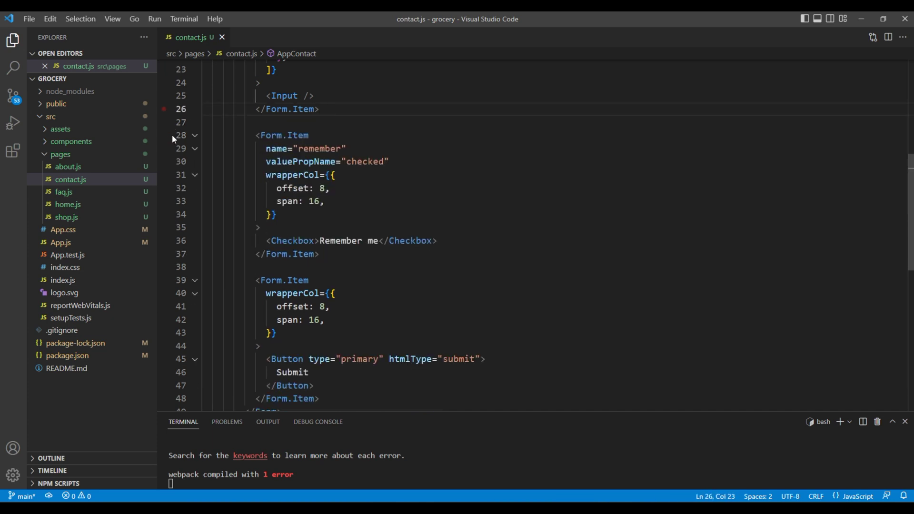
left_click_drag(319, 254, 182, 135)
key("Delete")
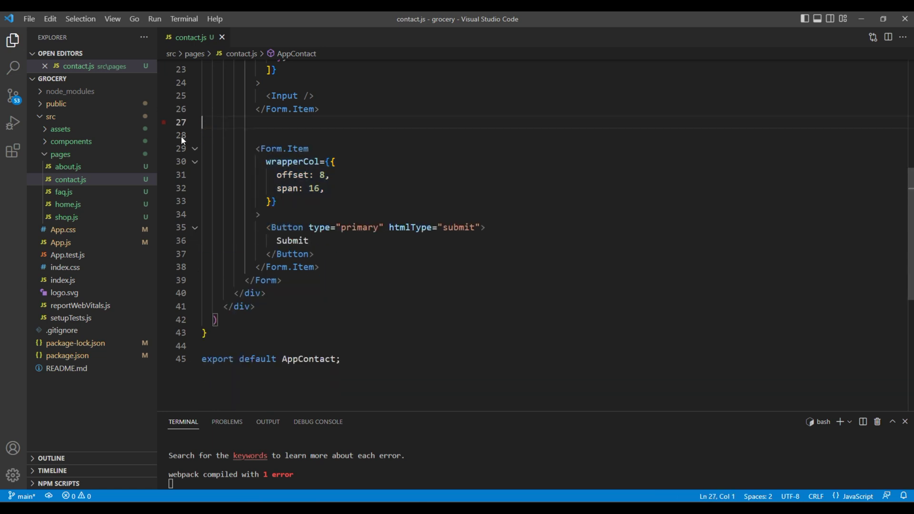
key("ctrl+s")
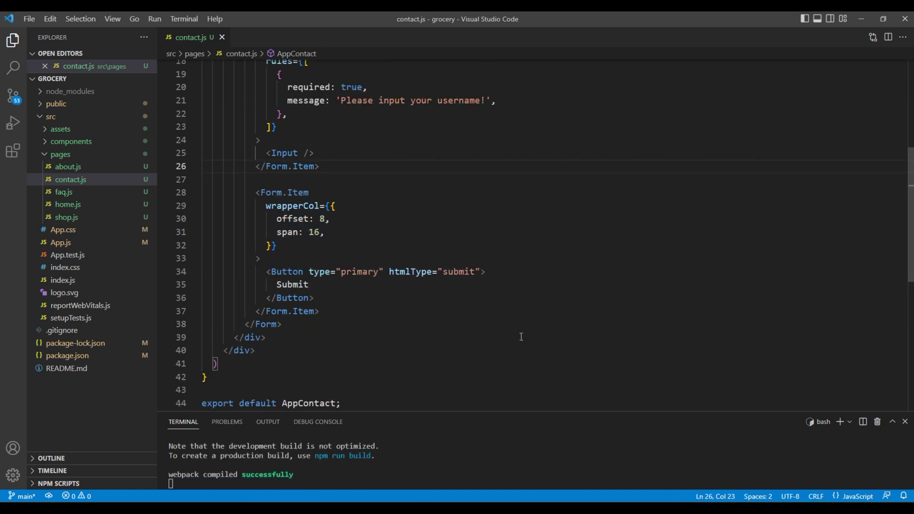
- Compare the local page's Username-and-Submit form against the demo's four-field contact form
key("alt+Tab")
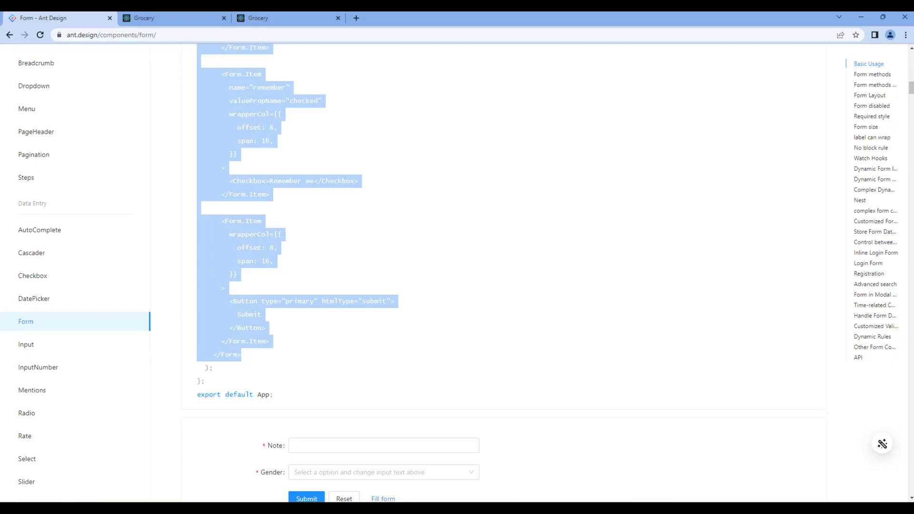
left_click(295, 19)
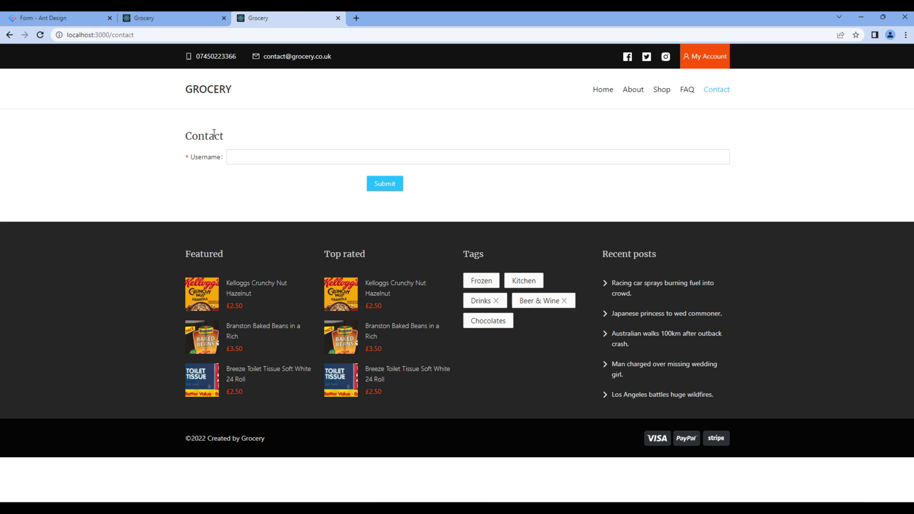
left_click(194, 19)
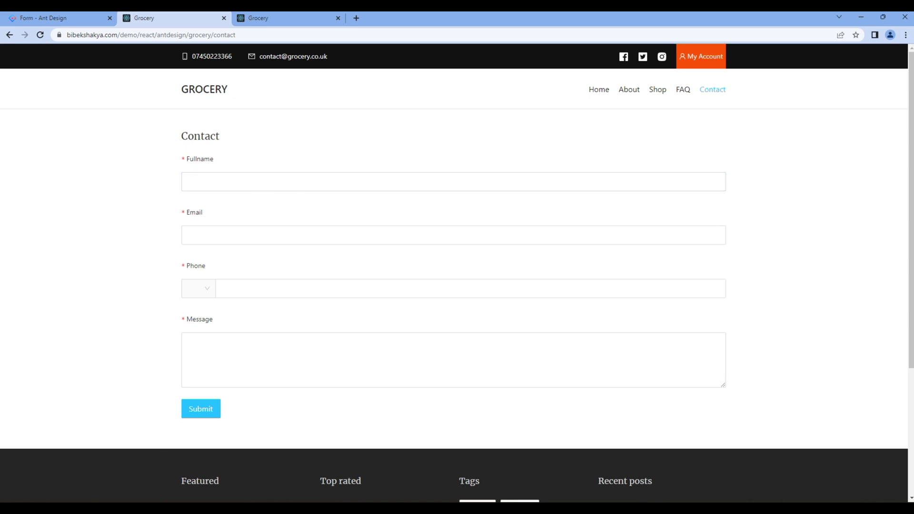
key("alt+Tab")
scroll(361, 225, "up", 5)
scroll(361, 225, "up", 3)
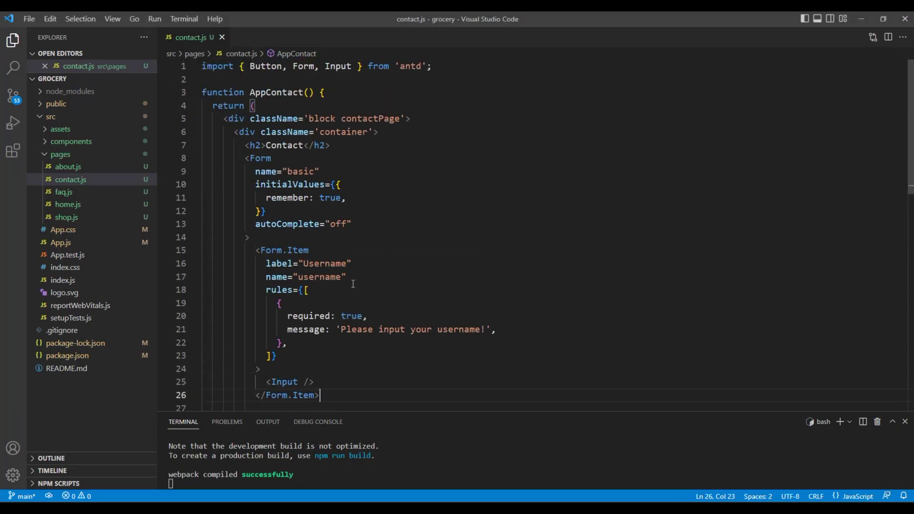
left_click(362, 226)
- Add layout='vertical' and size="large" to the Form after autoComplete, saving
key("Return")
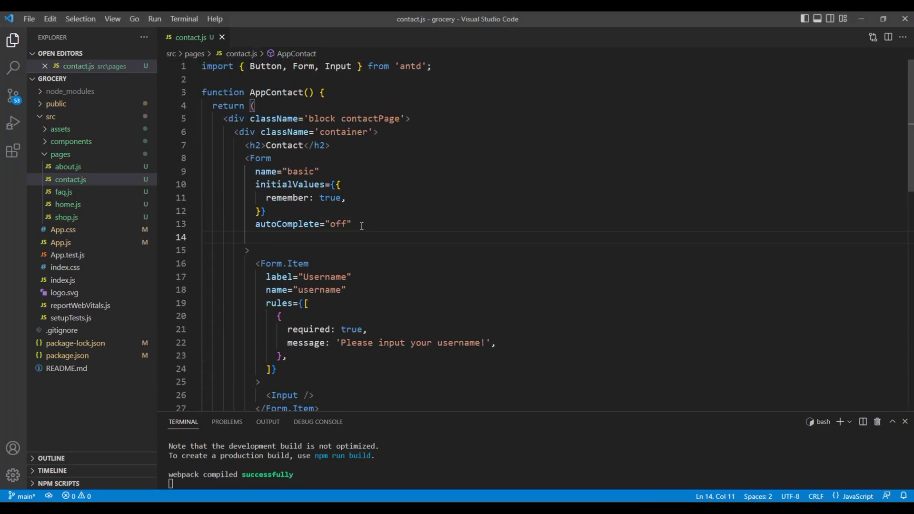
type("layout='")
type("vertical")
key("Right")
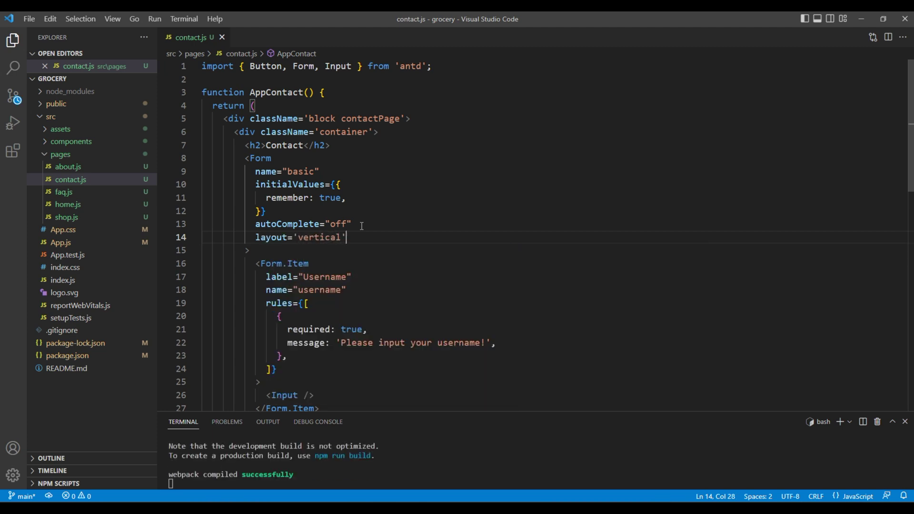
key("ctrl+s")
key("Return")
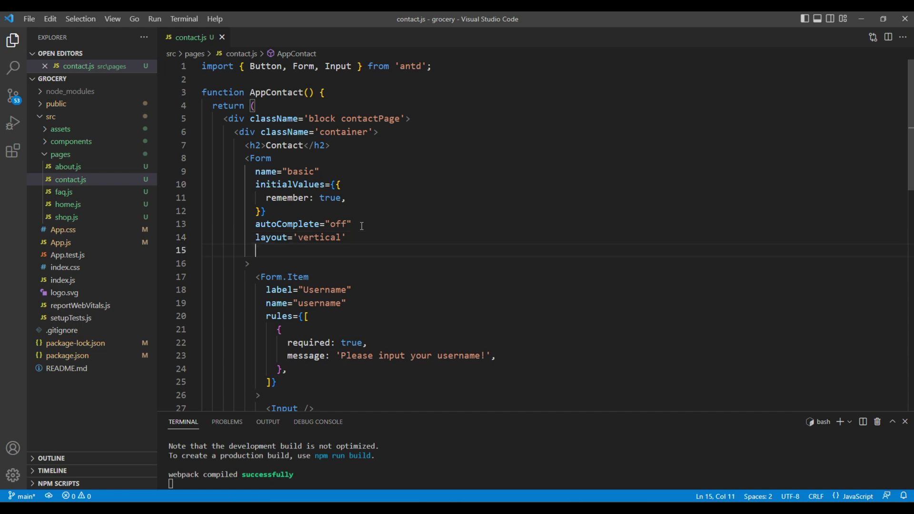
type("size")
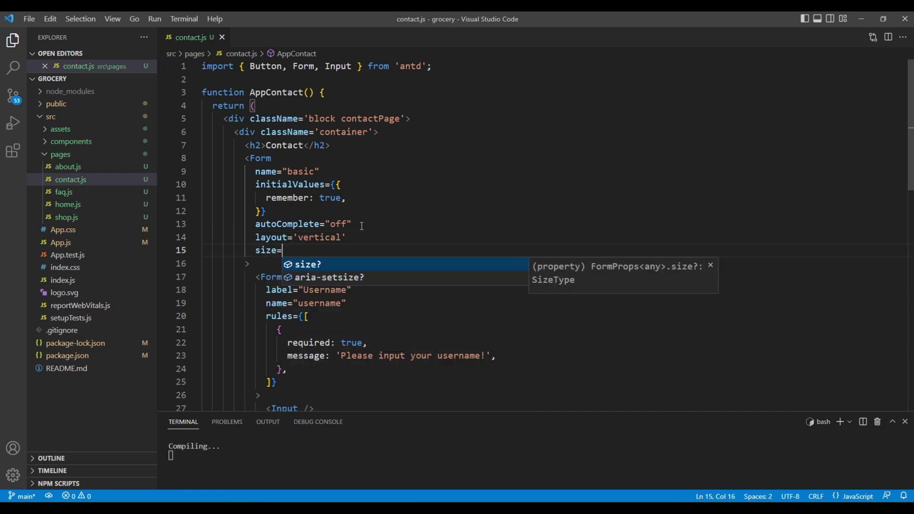
type("=\"")
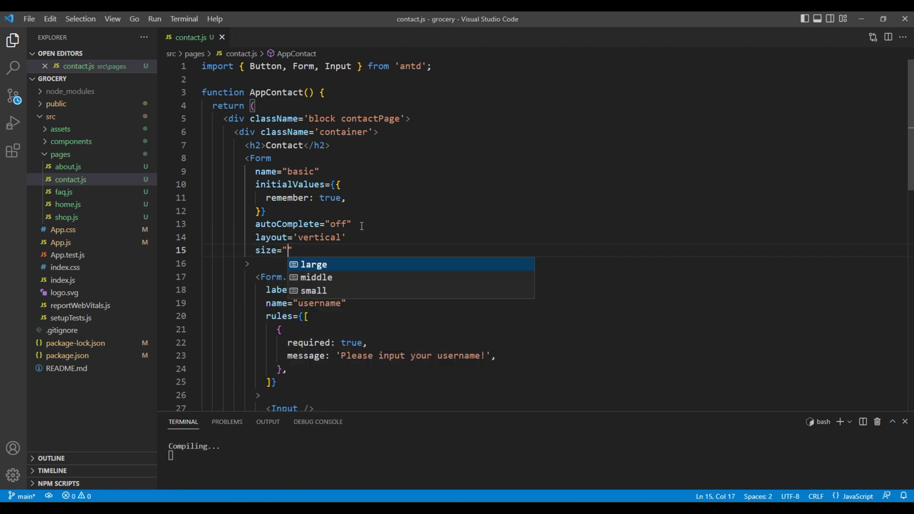
type("la")
key("Return")
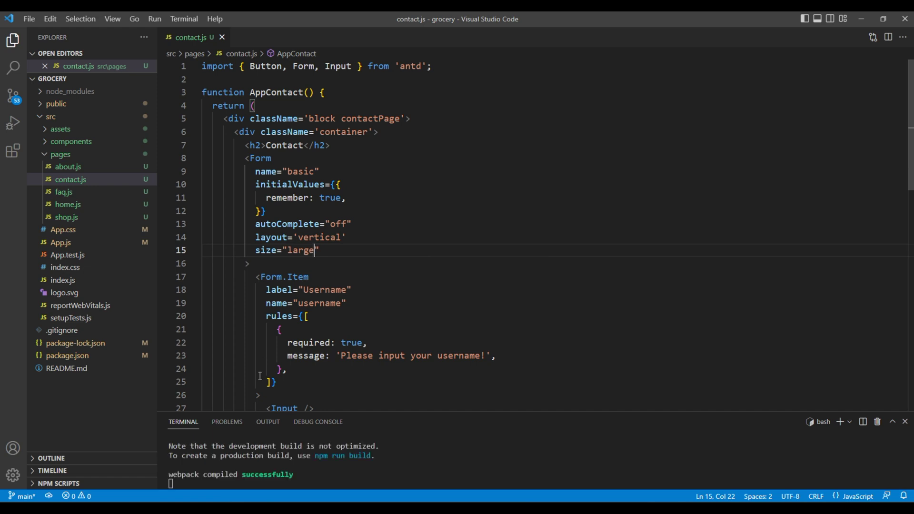
key("alt+Tab")
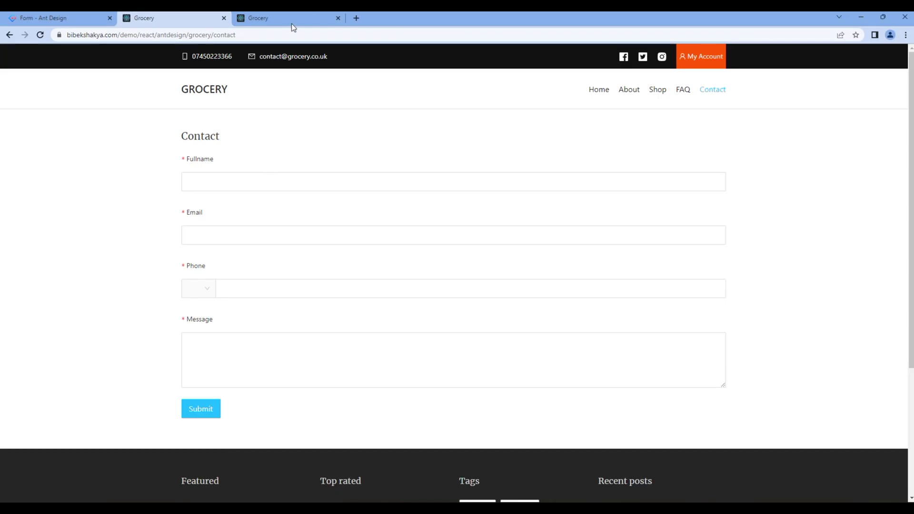
- Compare the local page's stacked Username label and large input against the reference form
left_click(290, 18)
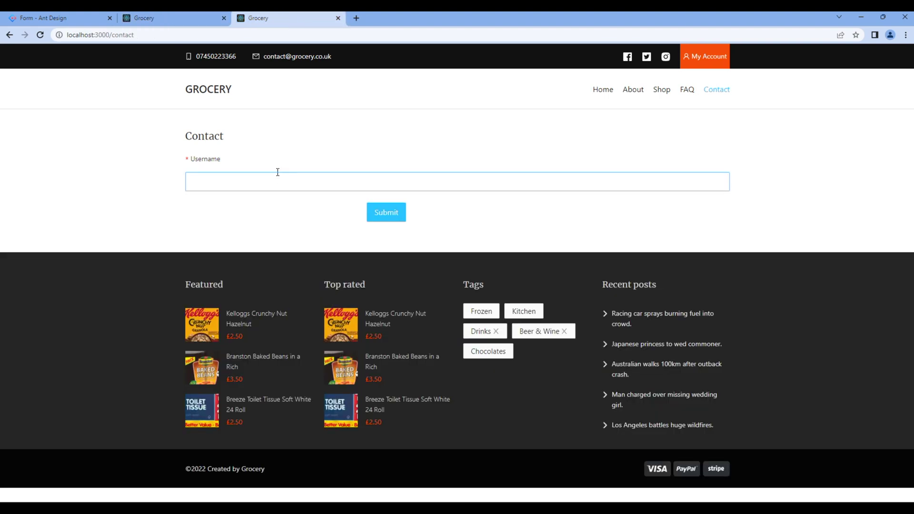
left_click(175, 18)
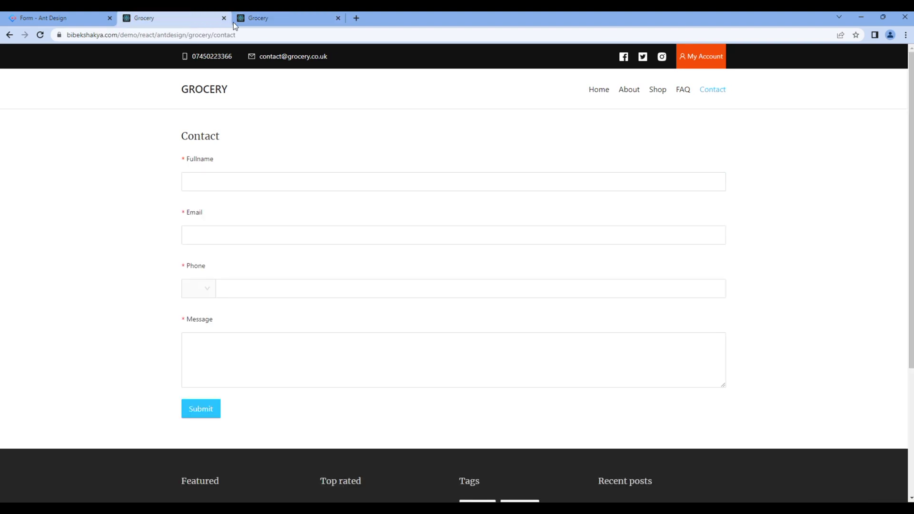
left_click(253, 19)
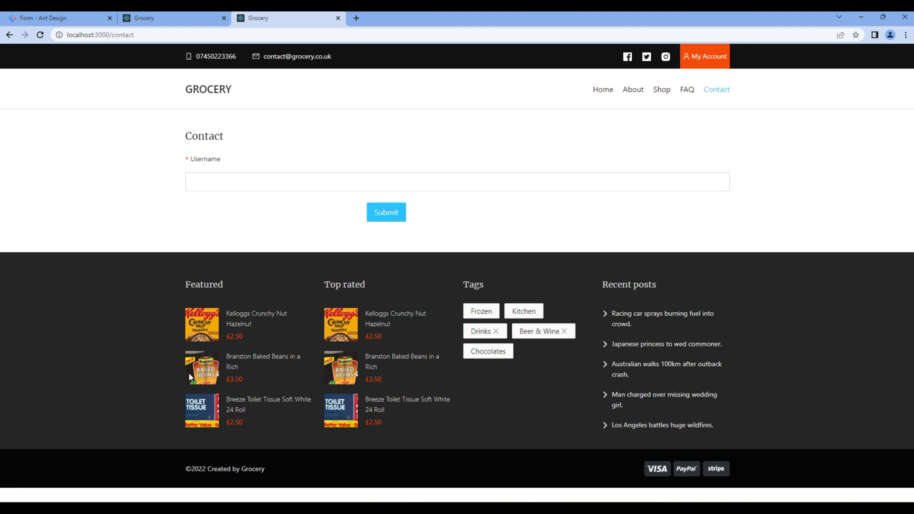
key("alt+Tab")
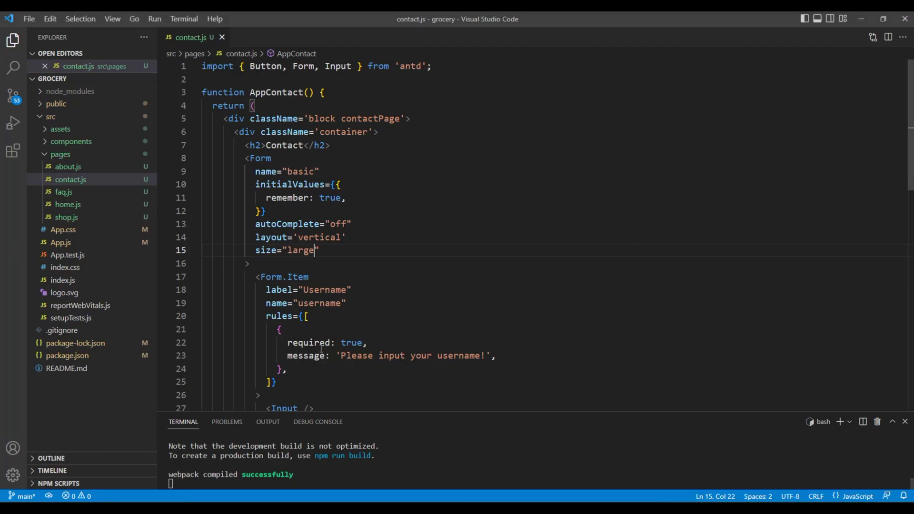
scroll(321, 348, "down", 5)
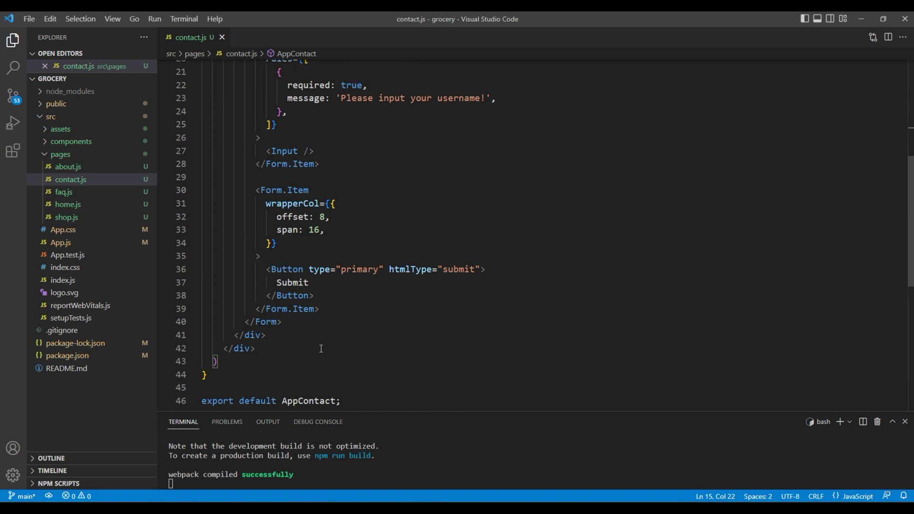
- Delete wrapperCol={{ offset: 8, span: 16 }} from the Submit Form.Item and tidy its closing bracket
left_click_drag(278, 243, 311, 191)
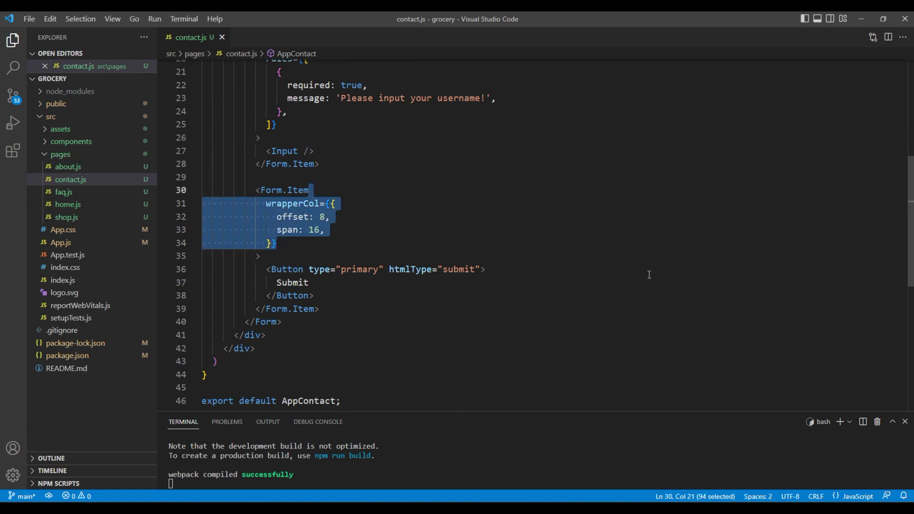
key("Delete")
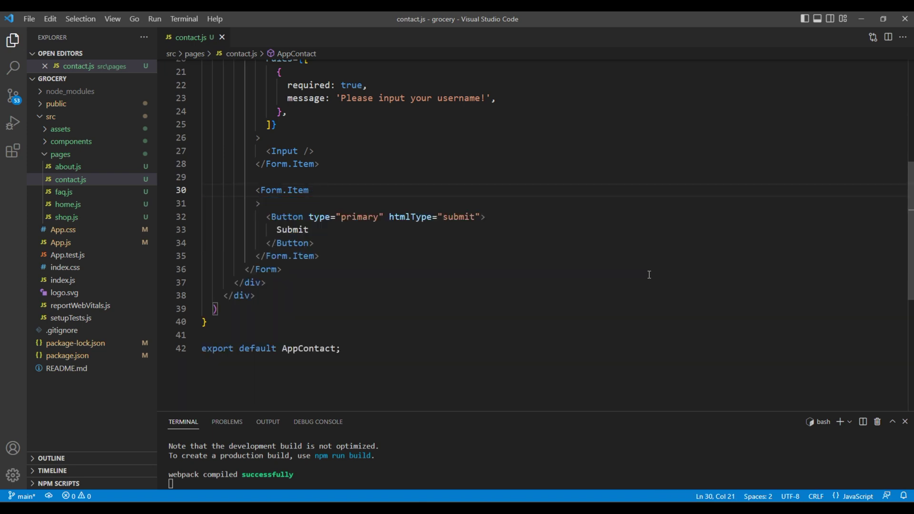
key("Delete")
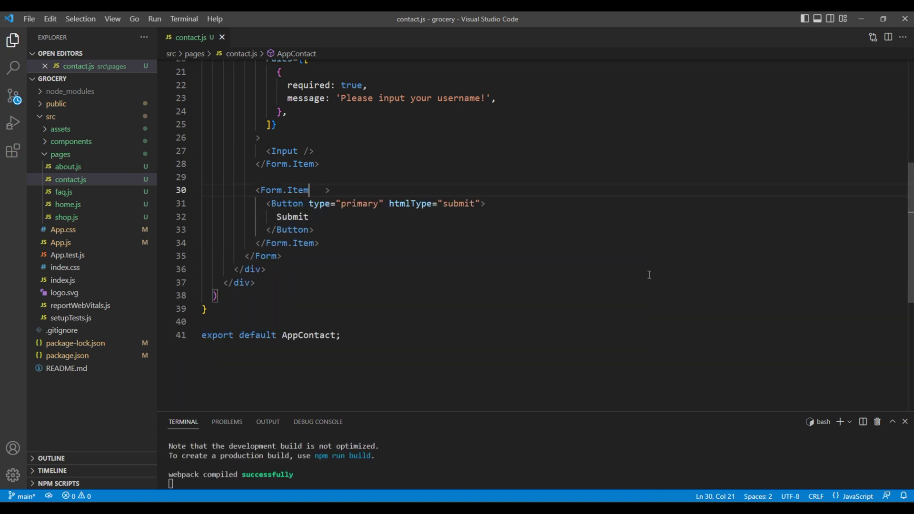
key("Delete")
key("Delete")
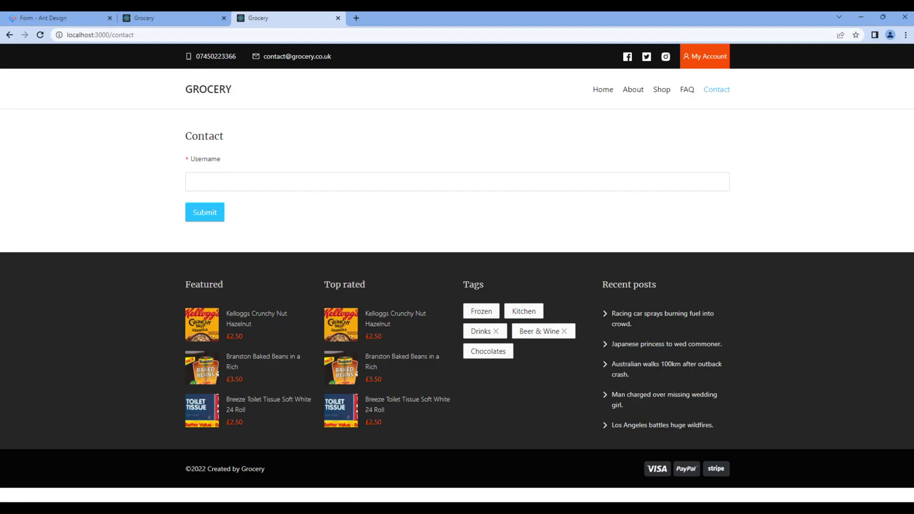
- Compare the demo form's Fullname field with the local Username-only page, then return to contact.js
left_click(173, 18)
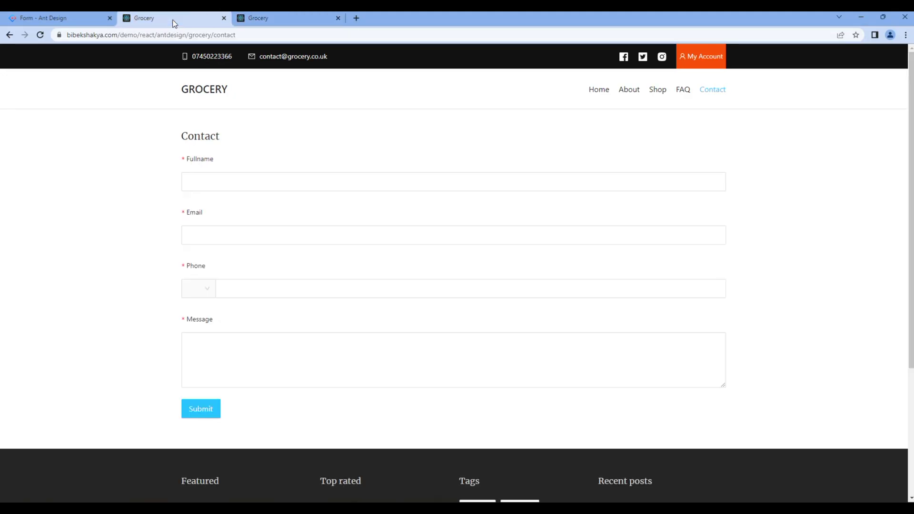
left_click(262, 19)
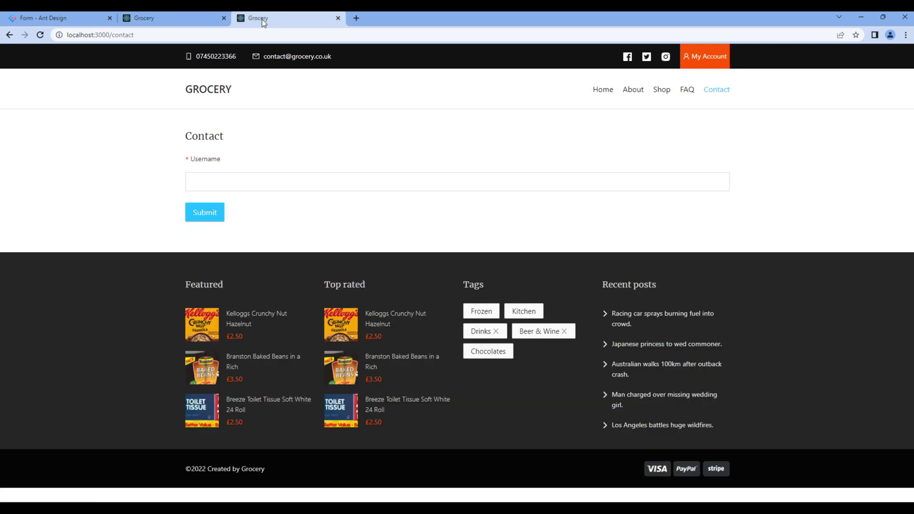
left_click(178, 18)
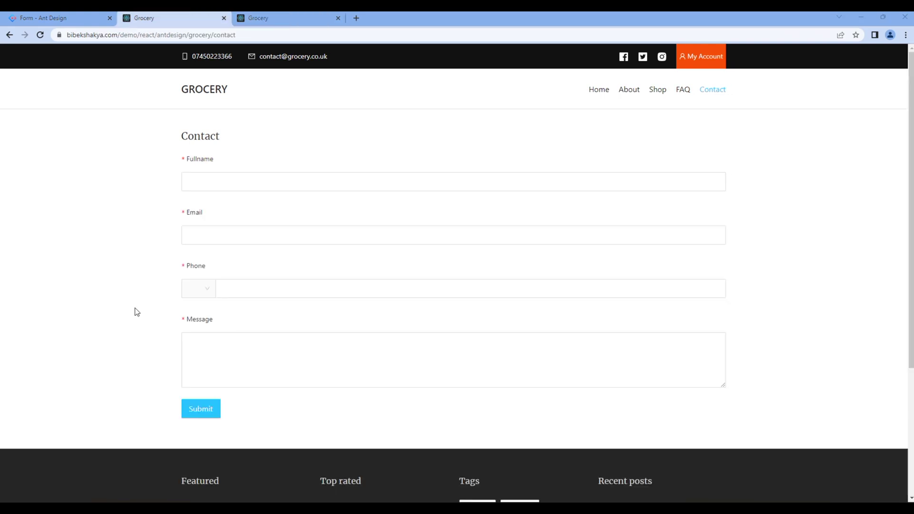
double_click(198, 159)
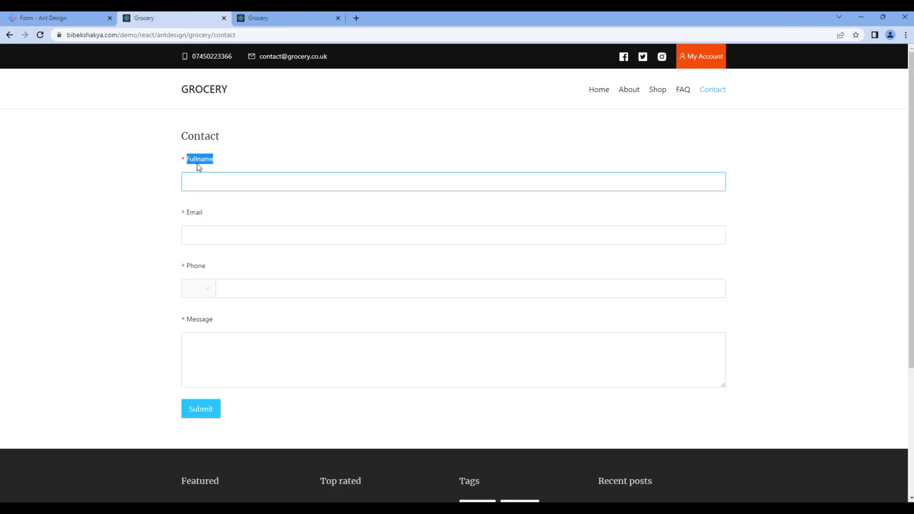
key("alt+Tab")
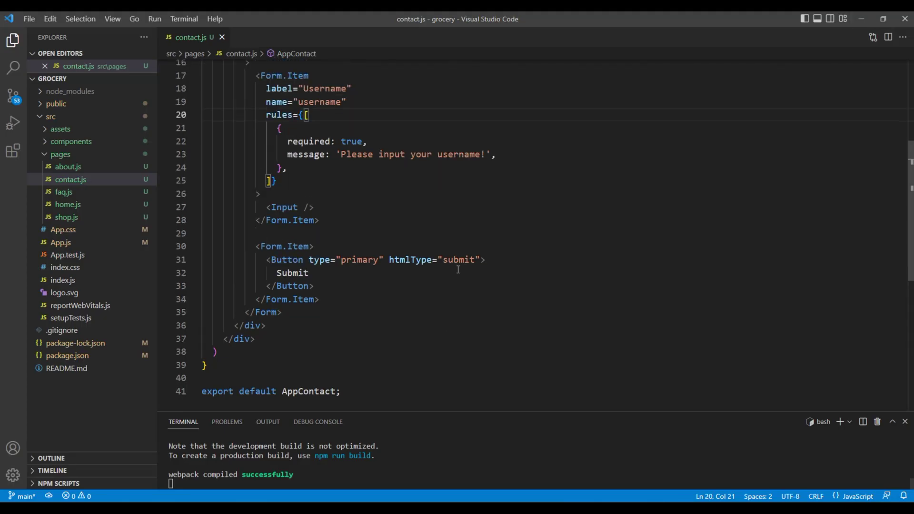
scroll(458, 270, "up", 1)
- Rename the first field's label to Fullname and its name to fullname, and update its required message to 'Please input your fullname!'
double_click(327, 119)
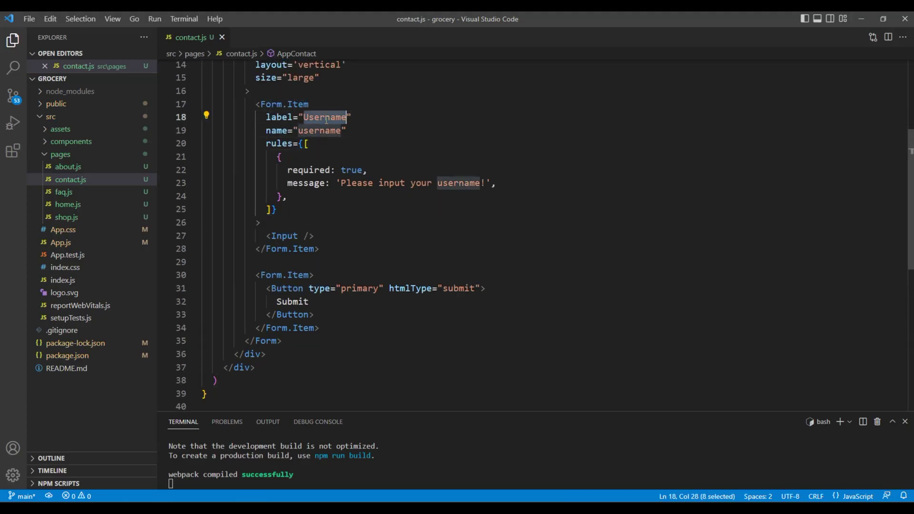
type("Fullname")
key("ctrl+s")
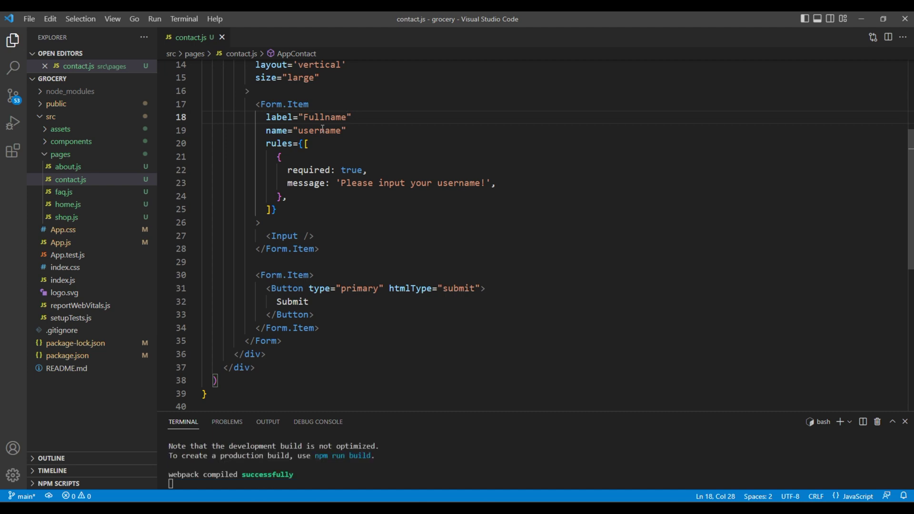
double_click(320, 131)
type("fullname")
key("ctrl+s")
left_click_drag(341, 183, 480, 184)
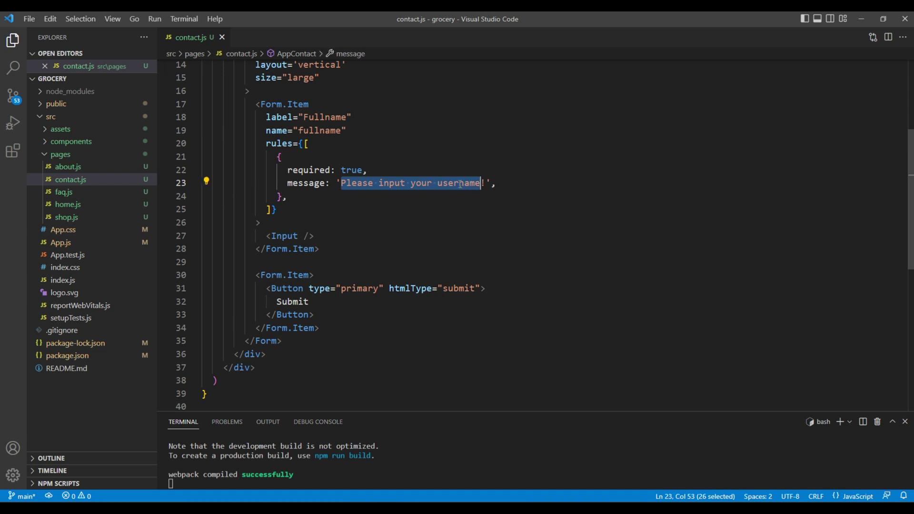
double_click(460, 183)
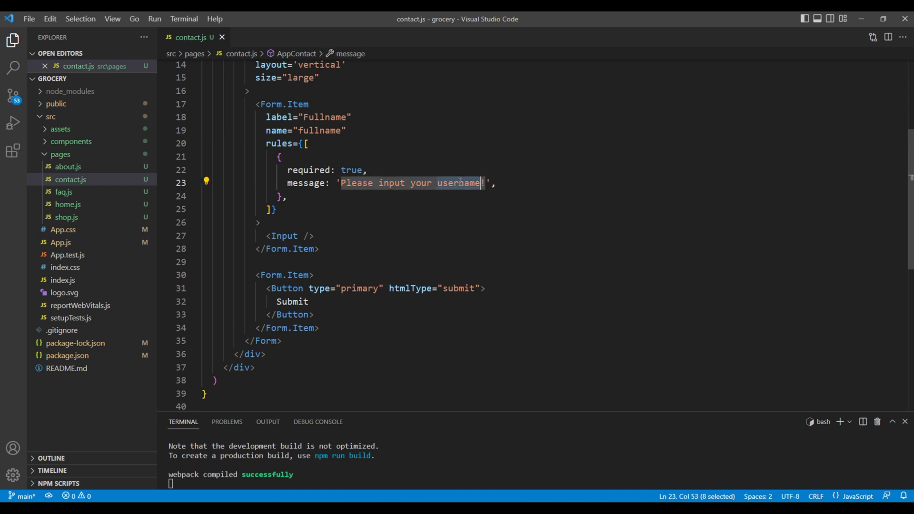
type("fullname")
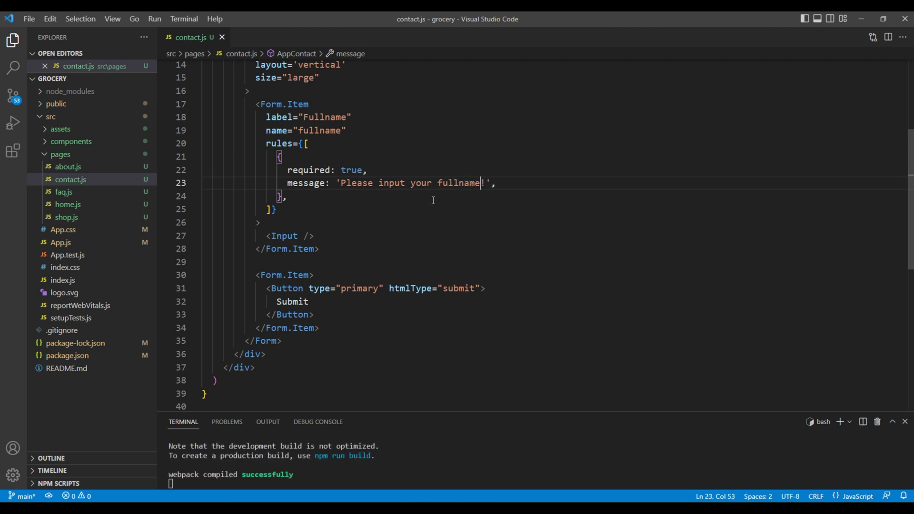
- Submit the empty local form and confirm 'Please input your fullname!' appears under Fullname
key("alt+Tab")
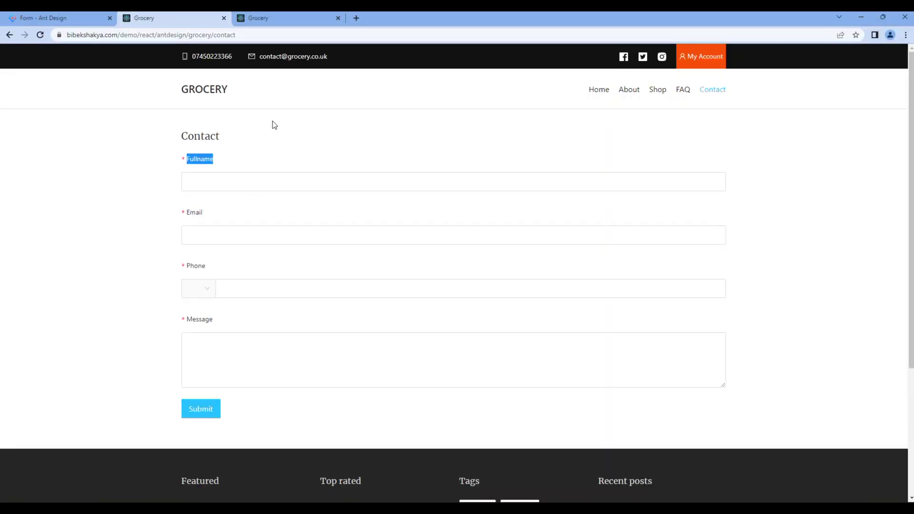
left_click(289, 21)
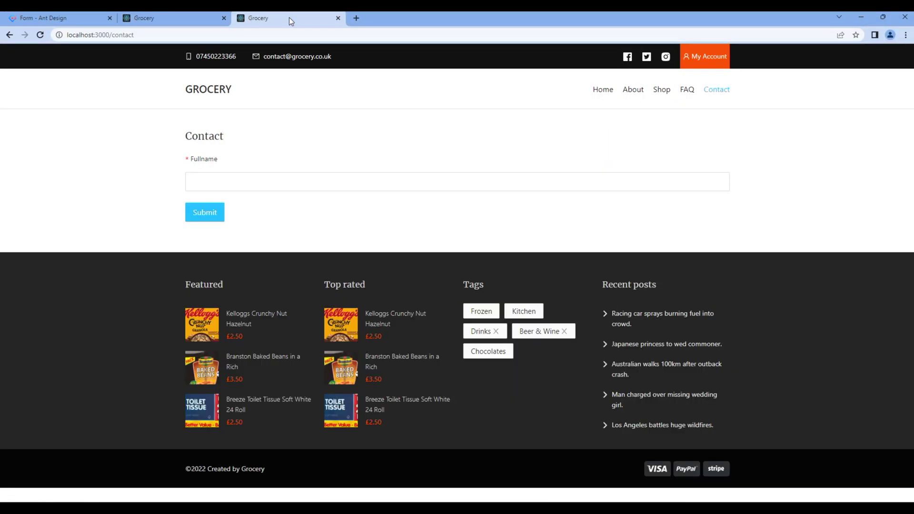
left_click(207, 213)
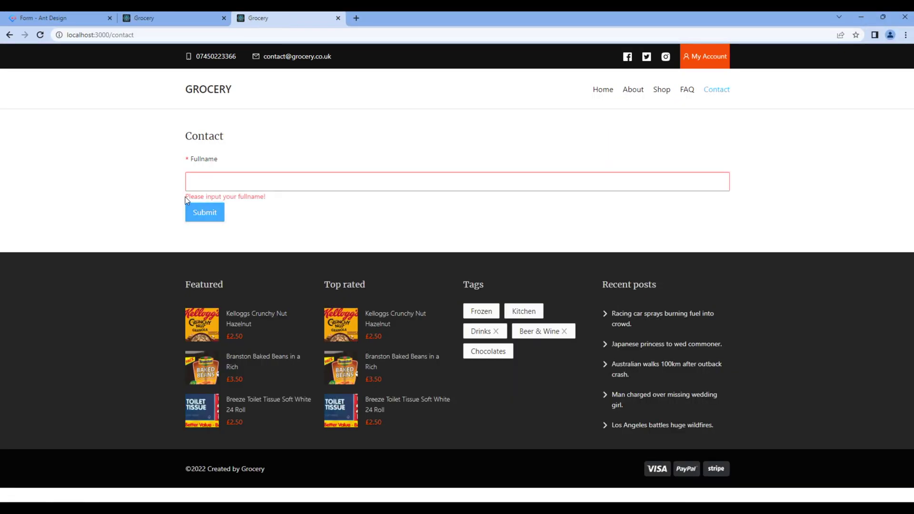
left_click_drag(184, 197, 259, 195)
left_click(289, 234)
- Inspect the Email field on the finished demo contact form
left_click(175, 18)
double_click(204, 159)
double_click(194, 212)
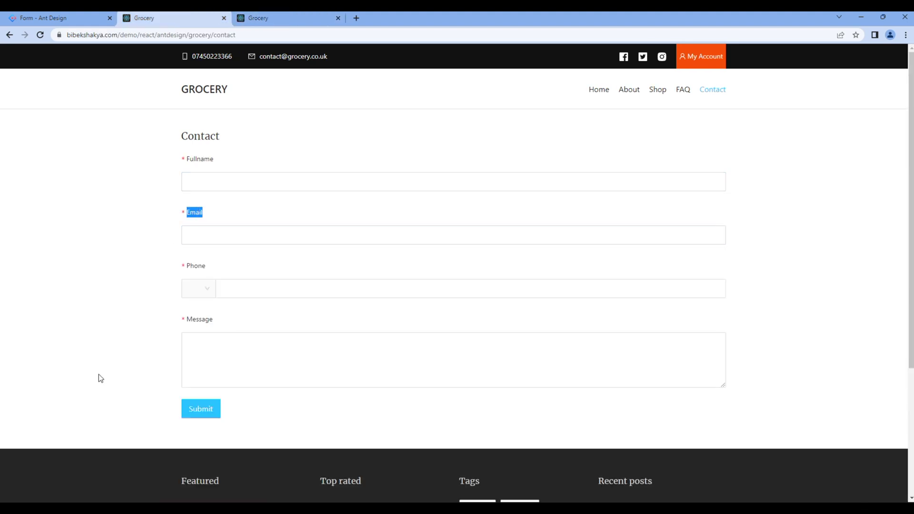
- Duplicate the Fullname Form.Item block directly below itself and save
key("alt+Tab")
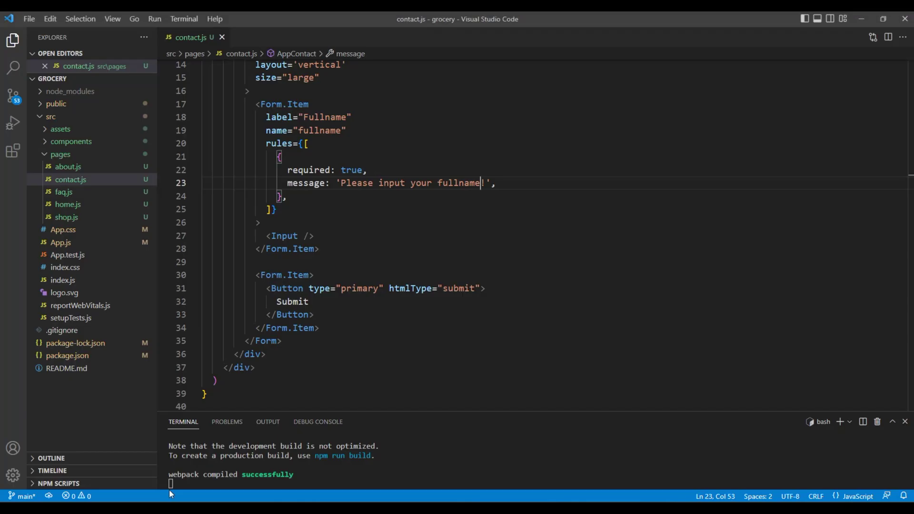
left_click_drag(319, 248, 255, 104)
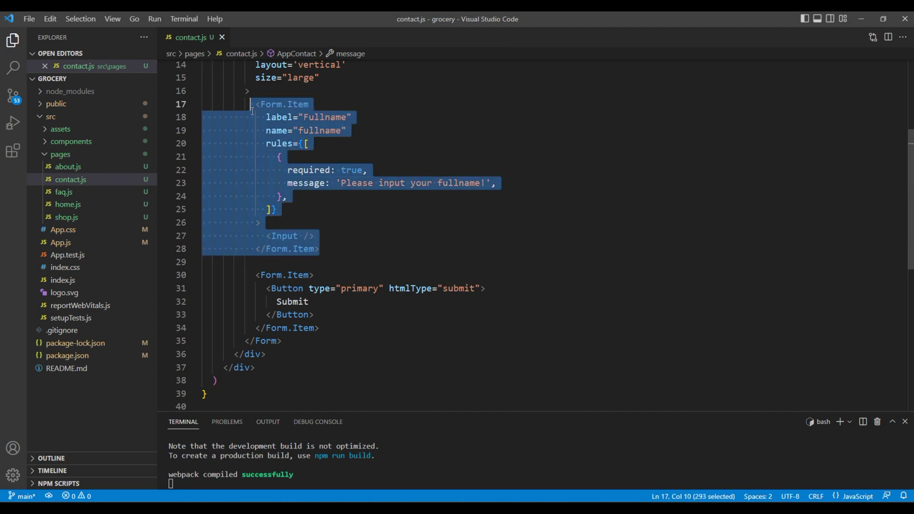
left_click(331, 251)
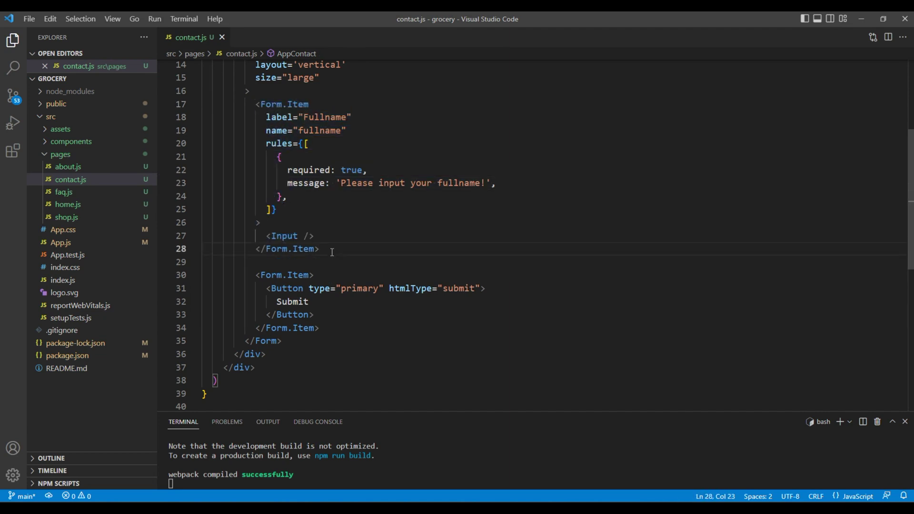
key("Return")
key("Return")
type("<Form.Item             label=\"Fullname\"             name=\"fullname\"             rules={[               {                 required: true,                 message: 'Please input your fullname!',               },             ]}           >             <Input />           </Form.Item>")
key("ctrl+s")
scroll(331, 252, "down", 2)
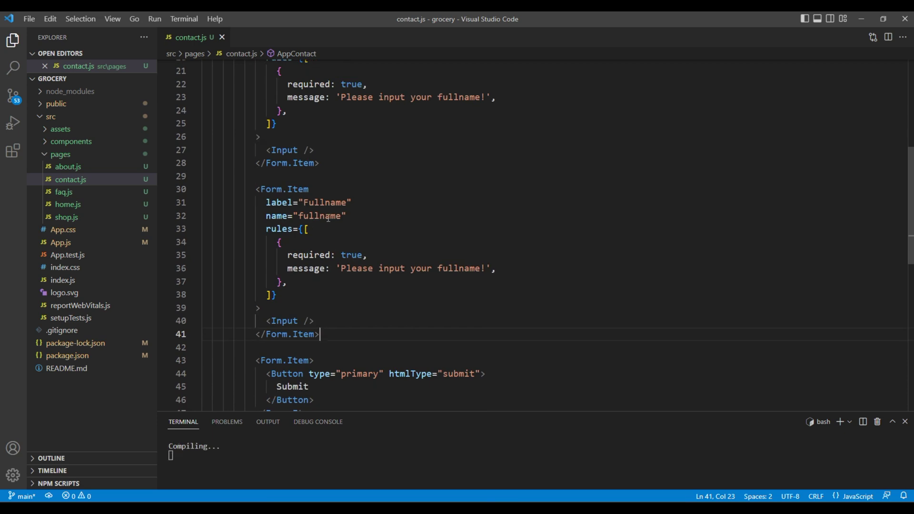
- Rename the copy's label, name and message from Fullname/fullname to Email/email
double_click(323, 205)
type("Email")
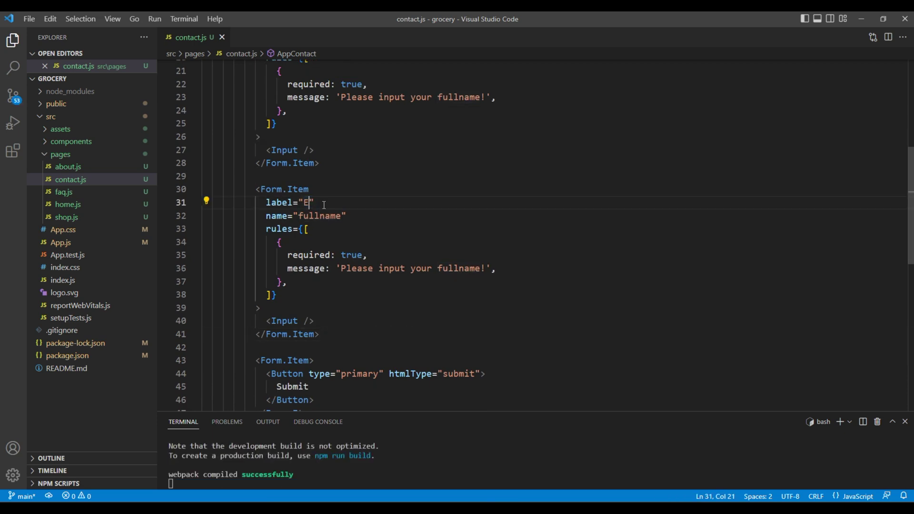
double_click(320, 216)
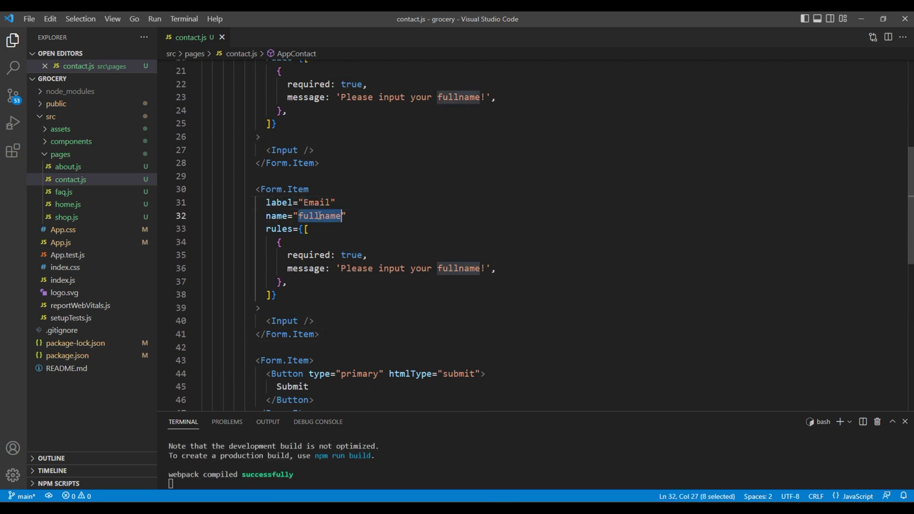
key("ctrl+d")
type("email")
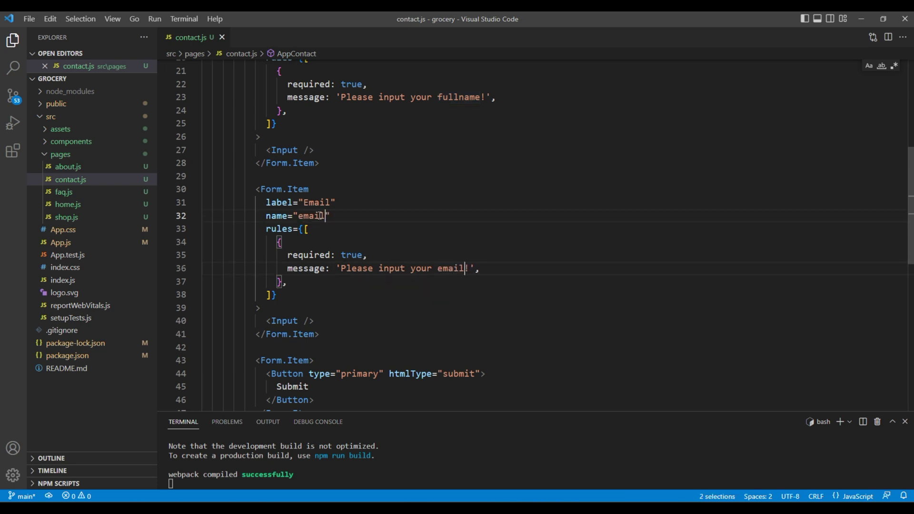
key("ctrl+s")
- Add type: 'email' to the Email item's rule and save
left_click(382, 257)
key("Return")
type("type")
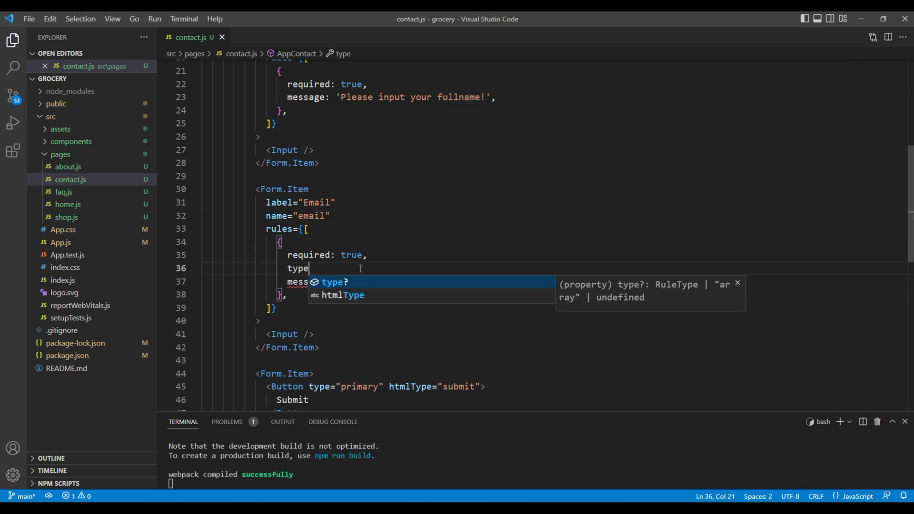
type(": ")
type("'email'")
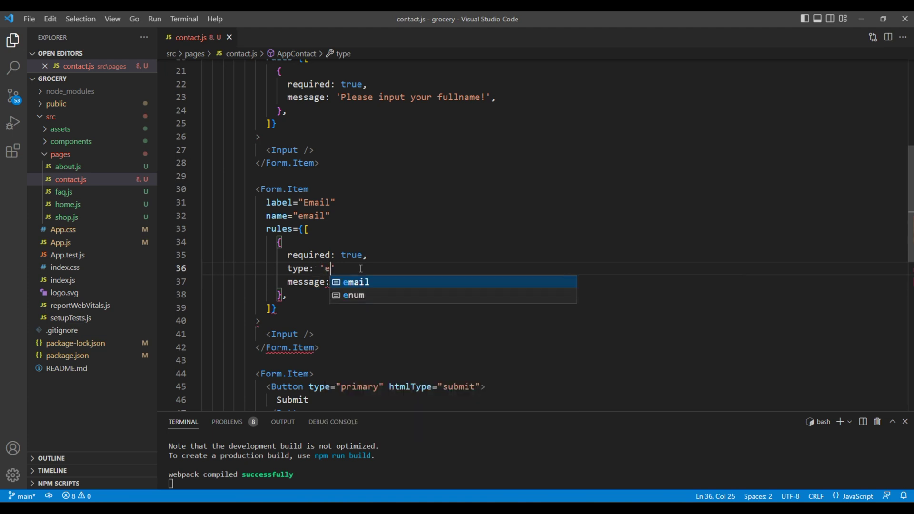
key("ctrl+s")
type(",")
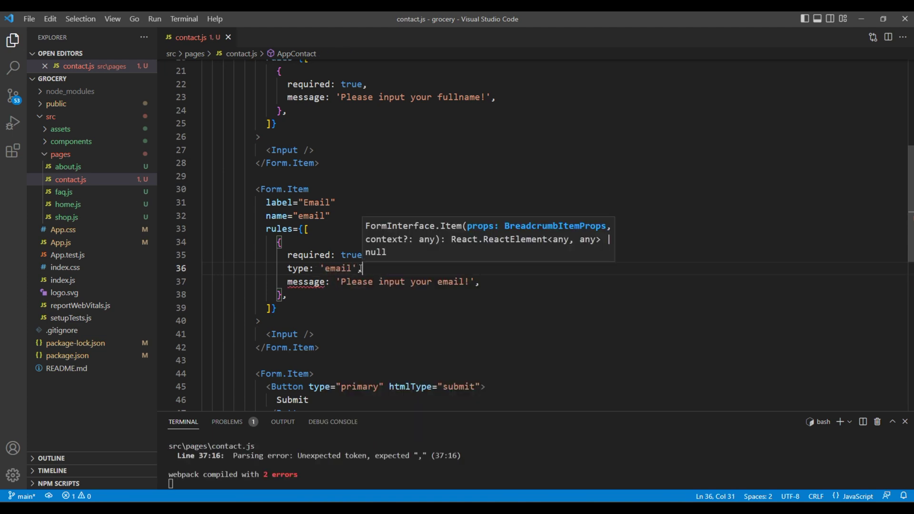
key("ctrl+s")
left_click(402, 316)
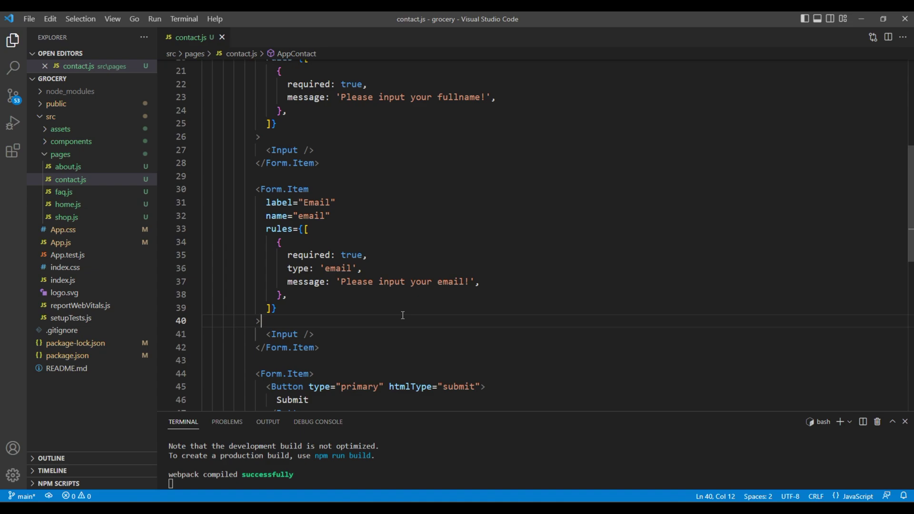
- Confirm empty submit shows Fullname and Email required errors, and compare with the demo form
key("alt+Tab")
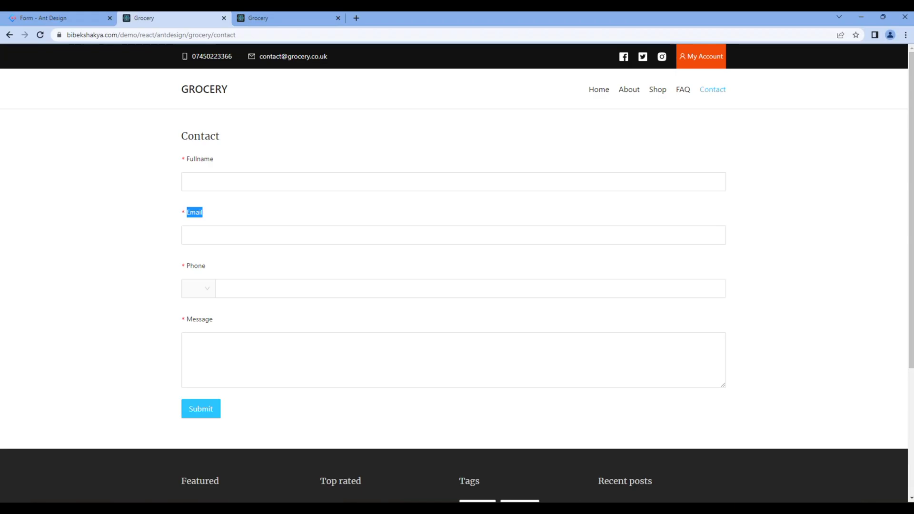
left_click(258, 18)
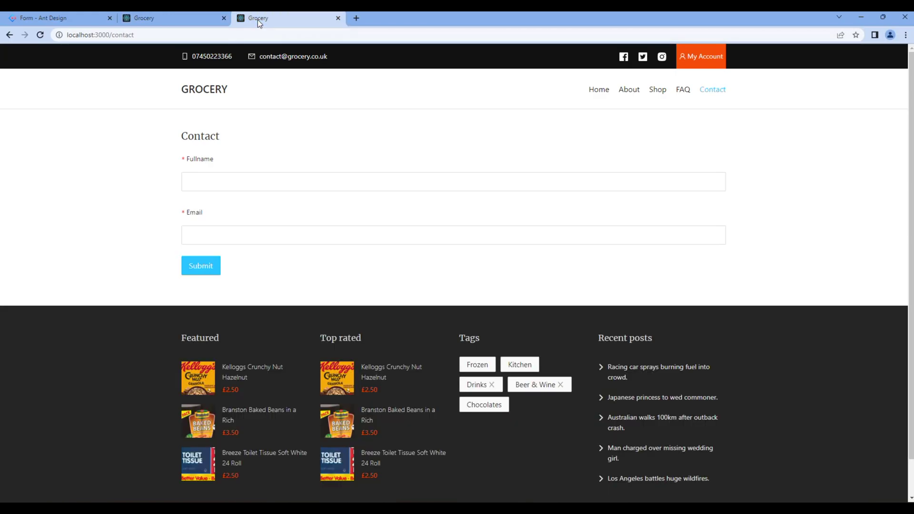
left_click(207, 267)
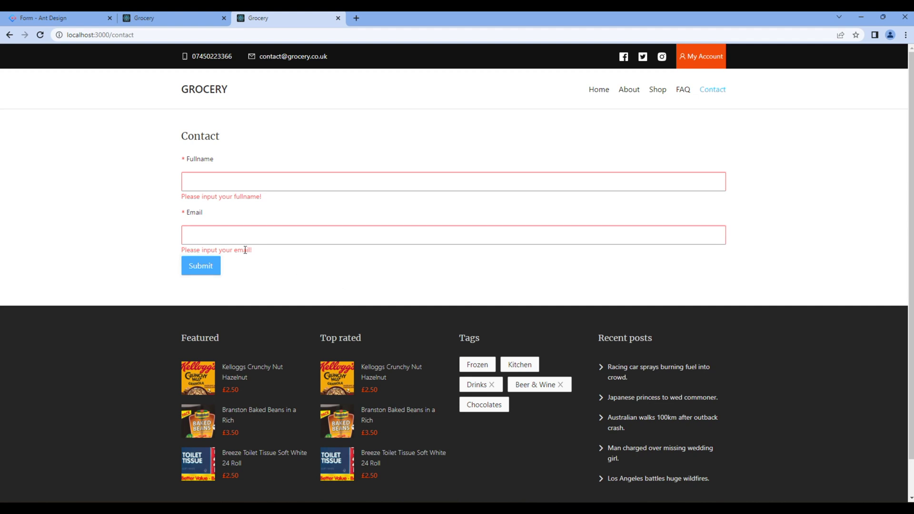
left_click(186, 18)
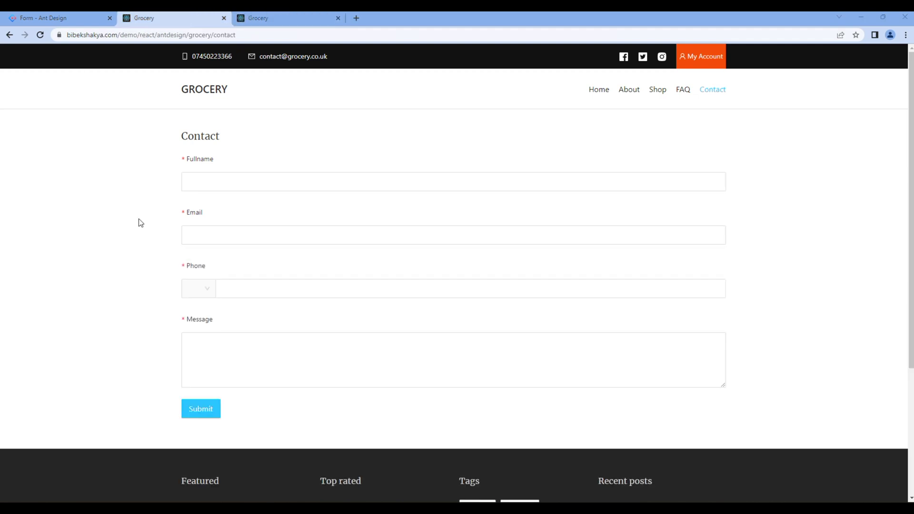
left_click(65, 19)
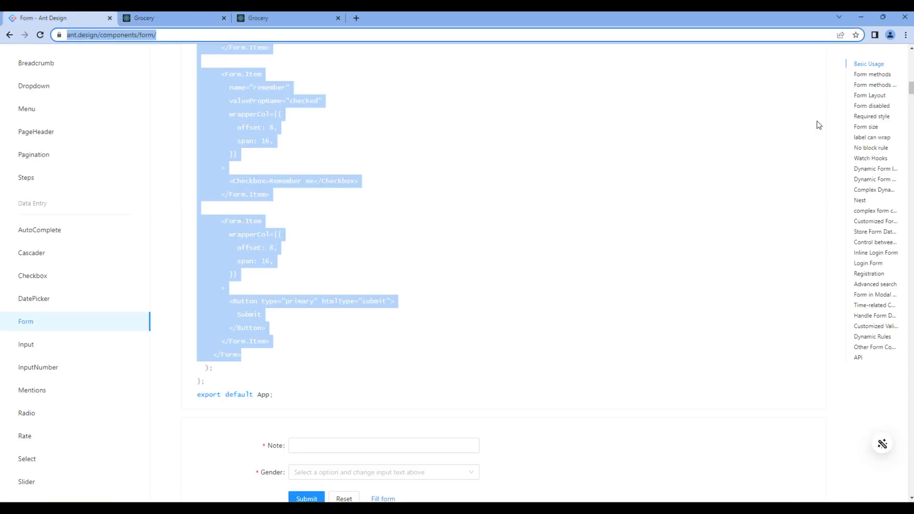
- Reveal the Registration example's source and highlight Select in its antd imports
left_click(868, 274)
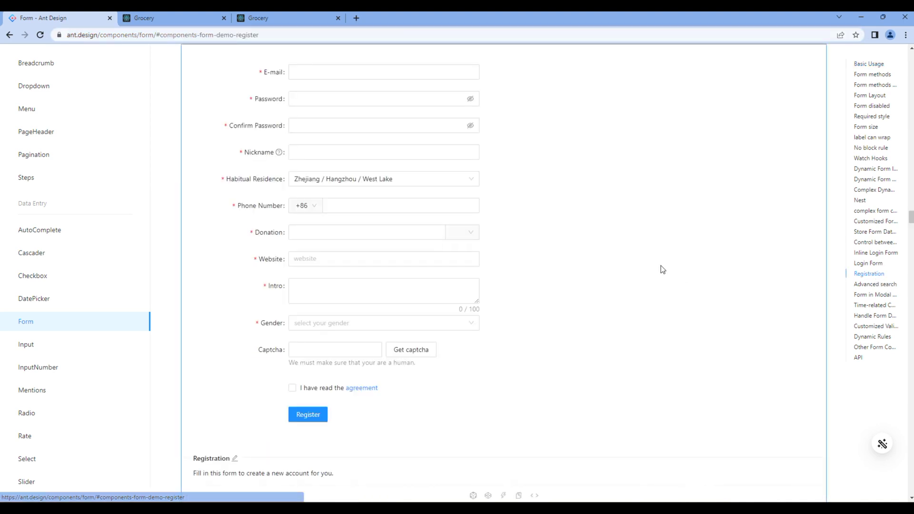
scroll(660, 269, "down", 3)
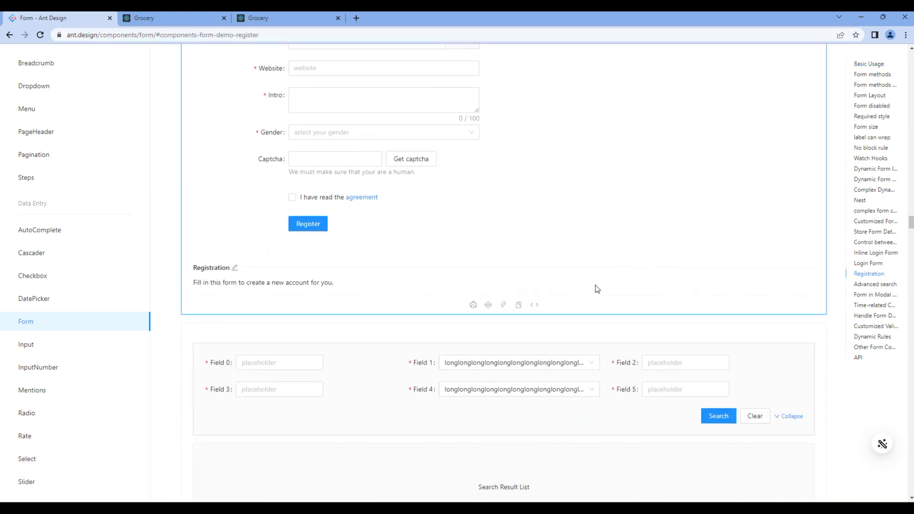
left_click(535, 305)
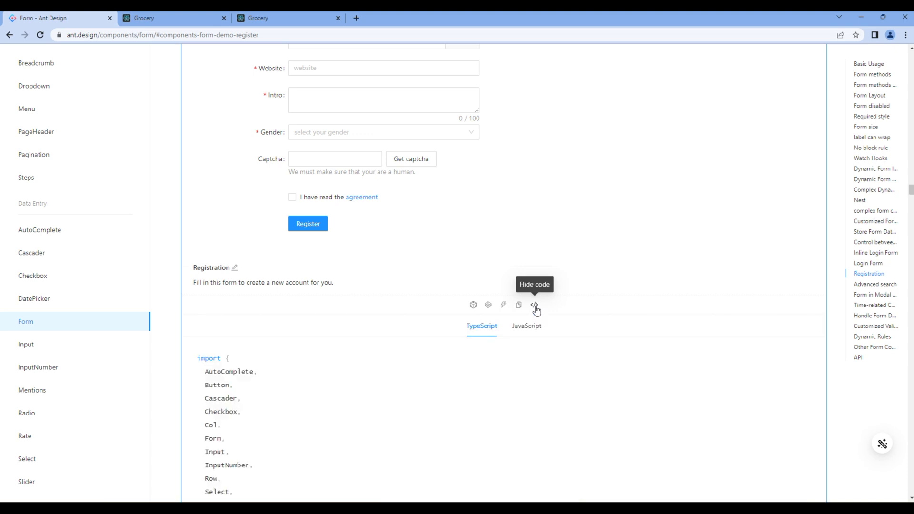
scroll(440, 286, "down", 3)
scroll(440, 286, "down", 1)
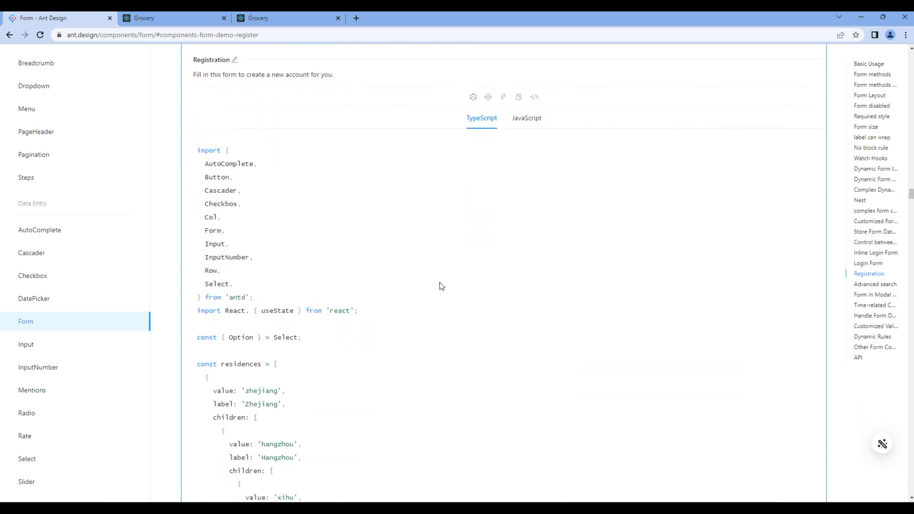
double_click(215, 254)
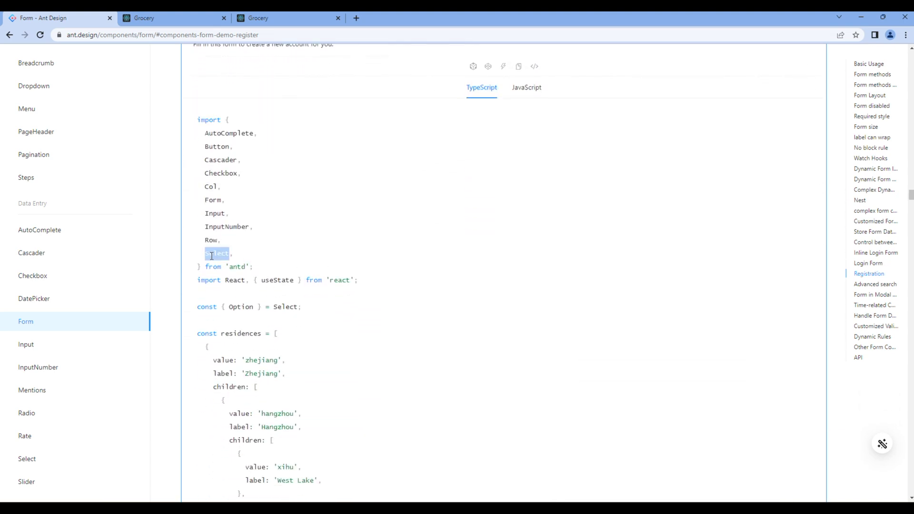
- Add Select to contact.js's antd import and save, then select the docs' Option line
key("ctrl+c")
key("alt+Tab")
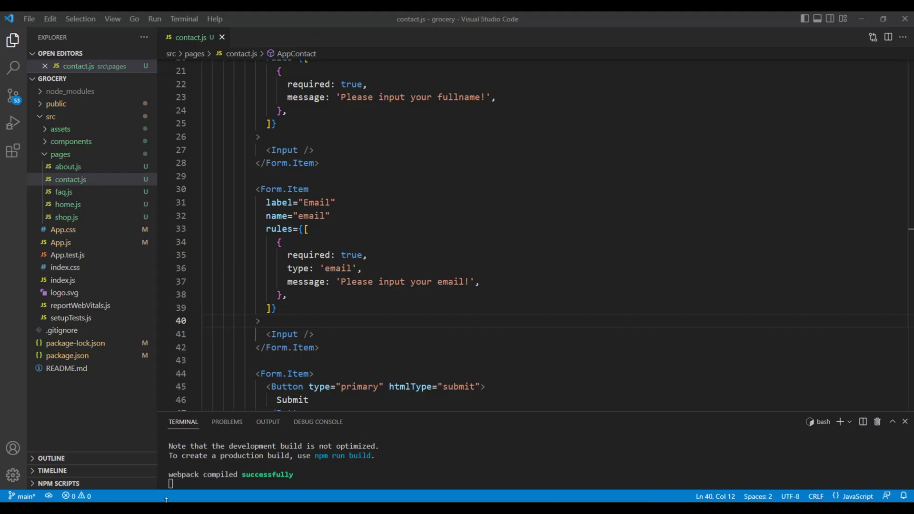
scroll(457, 250, "up", 5)
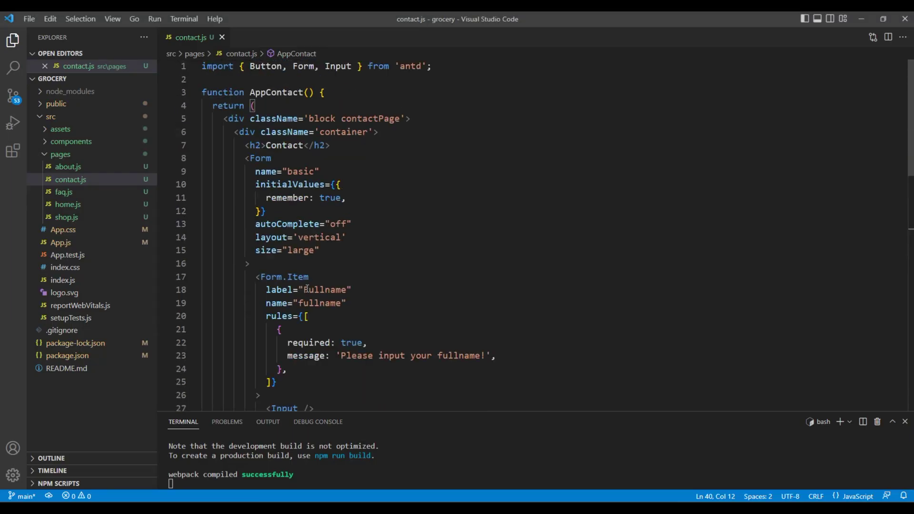
left_click(353, 66)
type(",")
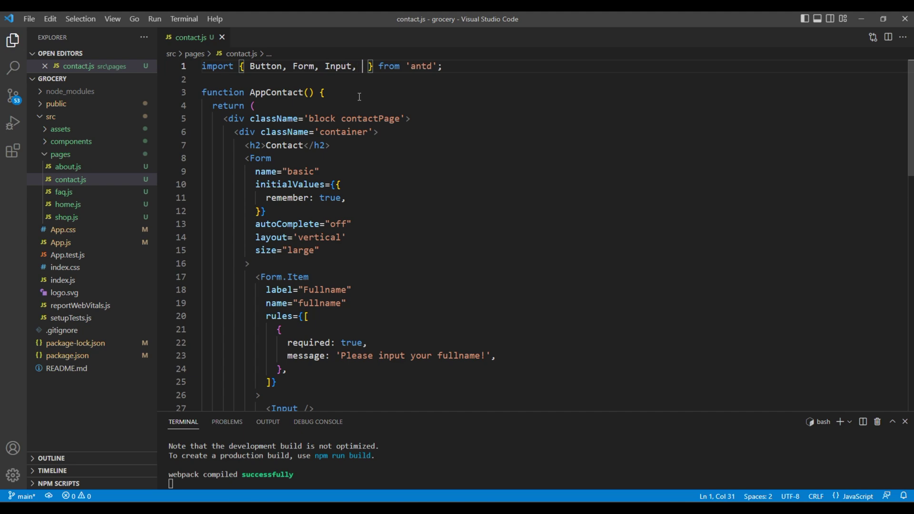
key("ctrl+v")
key("ctrl+s")
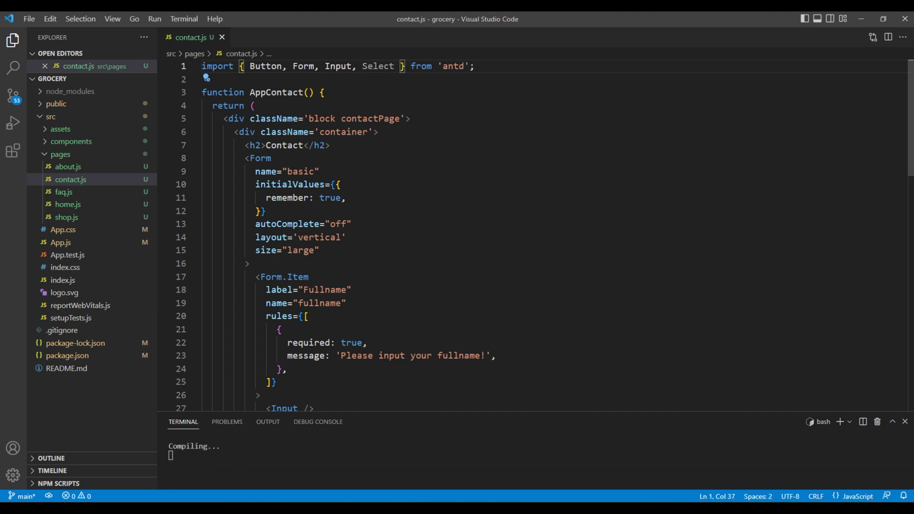
key("alt+Tab")
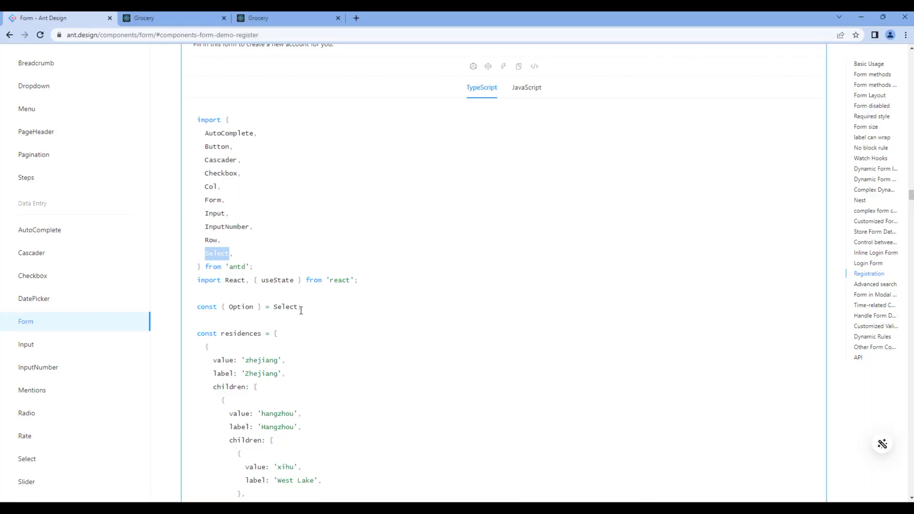
left_click_drag(301, 307, 197, 309)
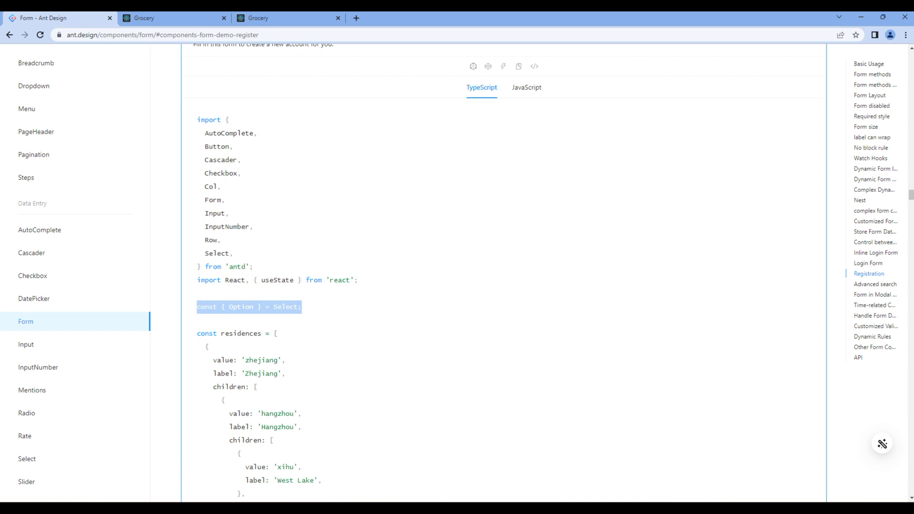
- Paste const { Option } = Select; below contact.js's antd import and save
key("ctrl+c")
key("alt+Tab")
left_click(485, 66)
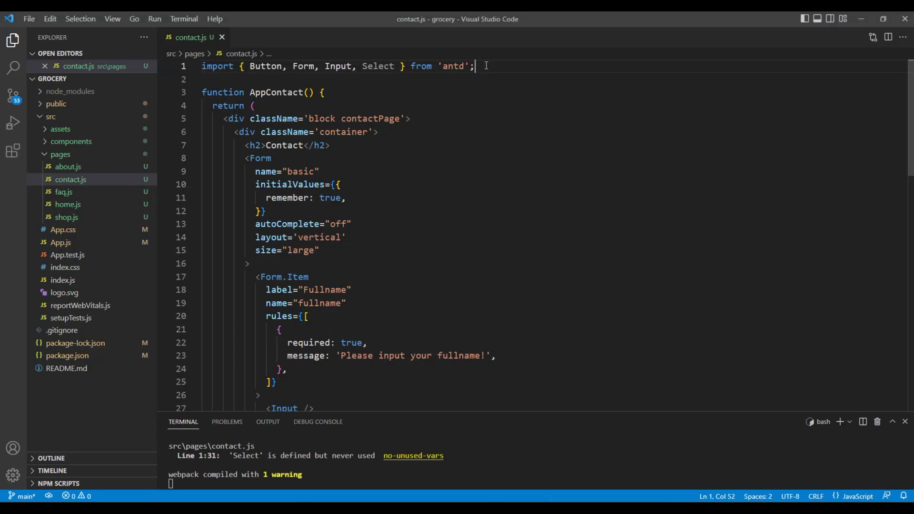
key("Return")
key("Return")
key("ctrl+v")
key("ctrl+s")
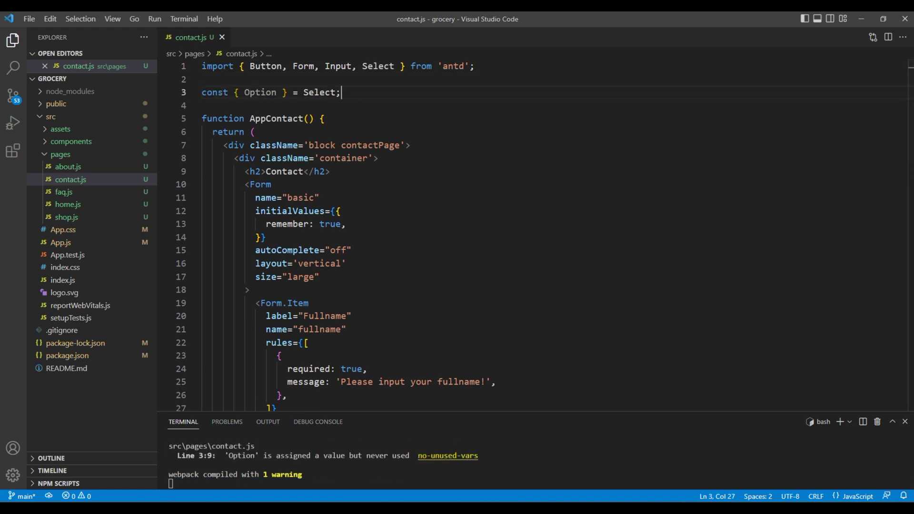
key("alt+Tab")
scroll(290, 386, "down", 4)
scroll(290, 386, "down", 4)
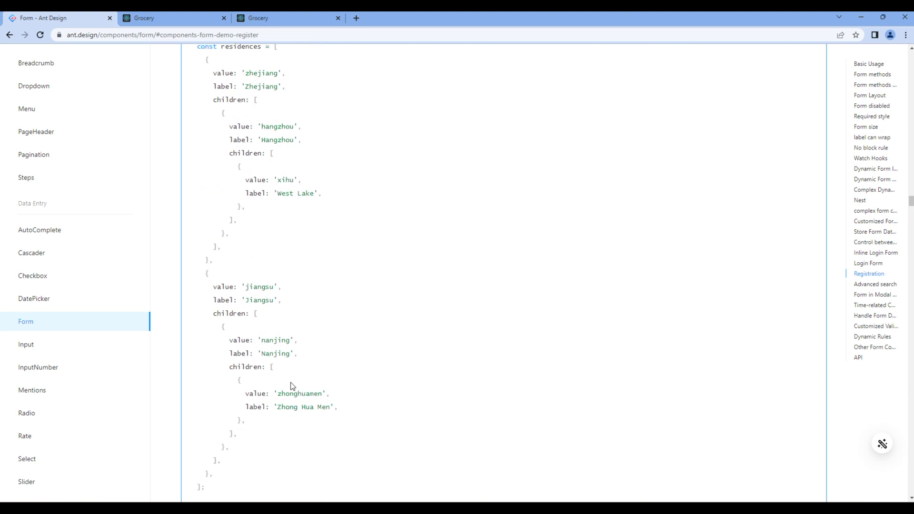
scroll(290, 385, "down", 4)
scroll(290, 386, "down", 3)
scroll(290, 387, "down", 4)
scroll(291, 386, "down", 2)
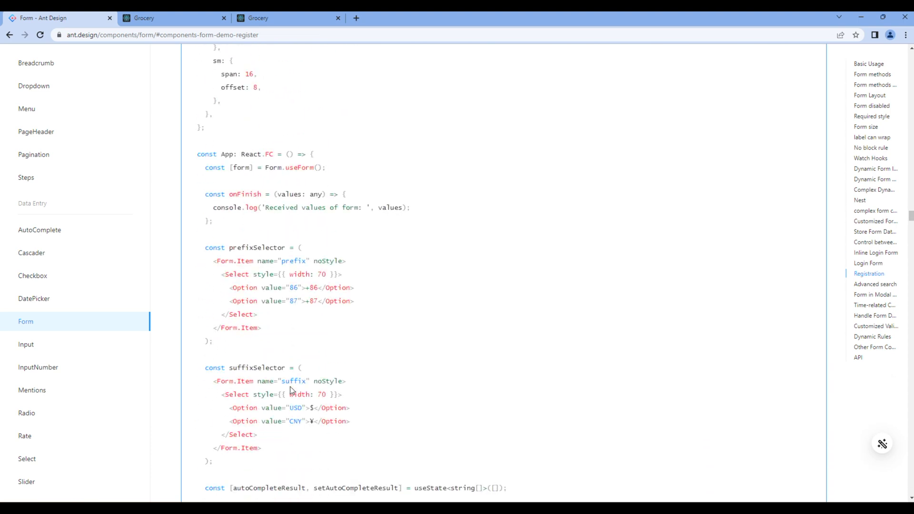
scroll(291, 386, "down", 3)
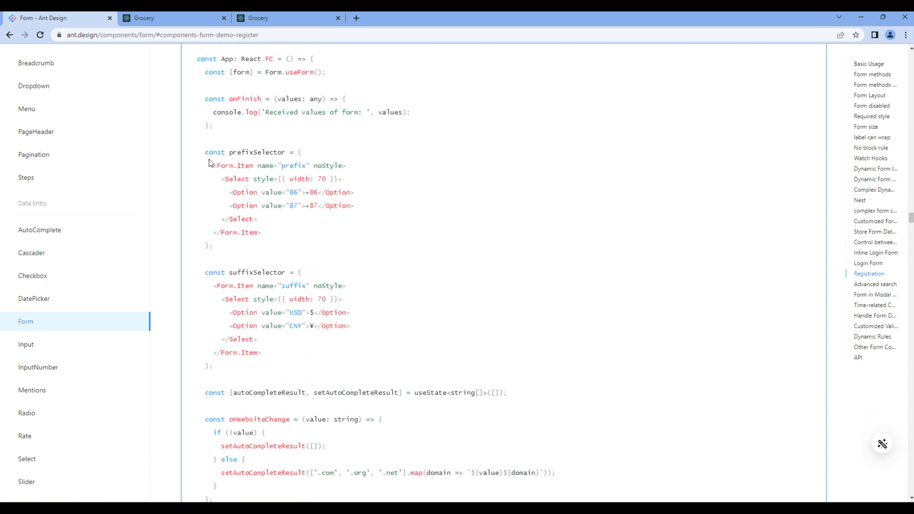
- Copy the docs' +86/+87 prefixSelector block into the top of AppContact and save
left_click_drag(205, 152, 224, 247)
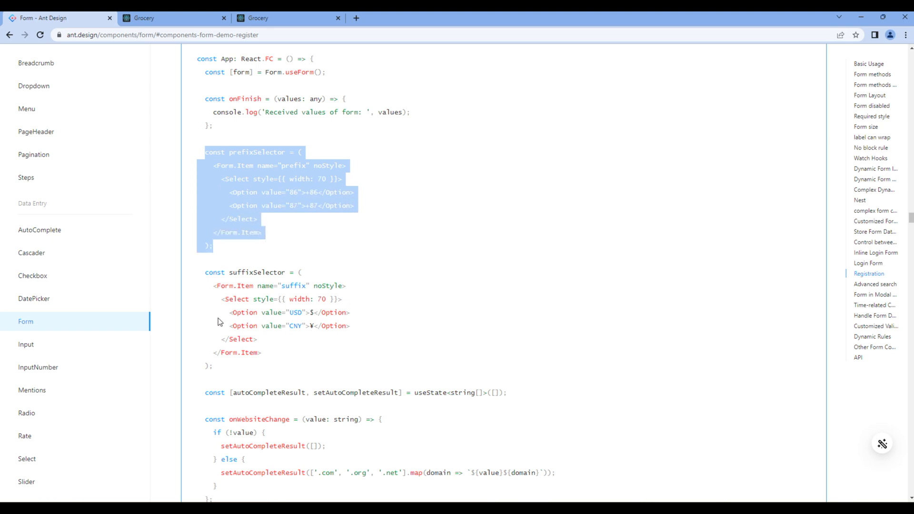
key("alt+Tab")
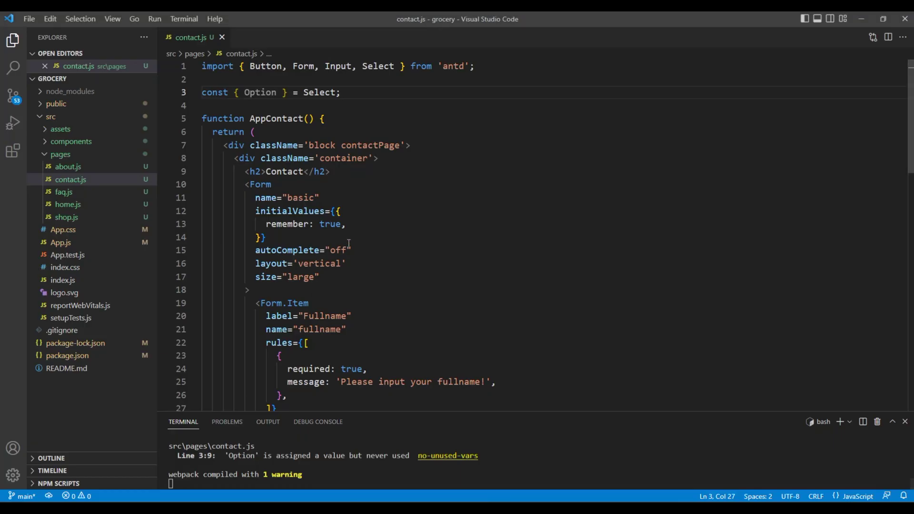
left_click(331, 118)
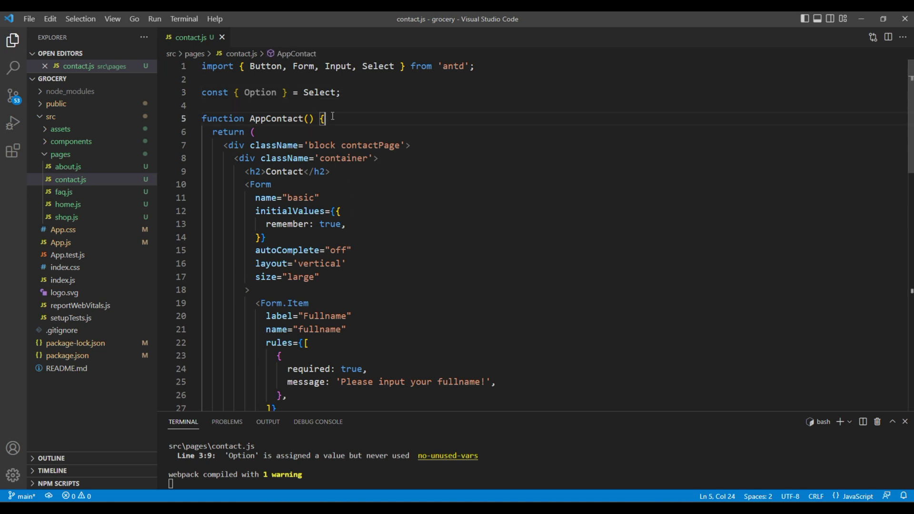
key("Return")
key("ctrl+v")
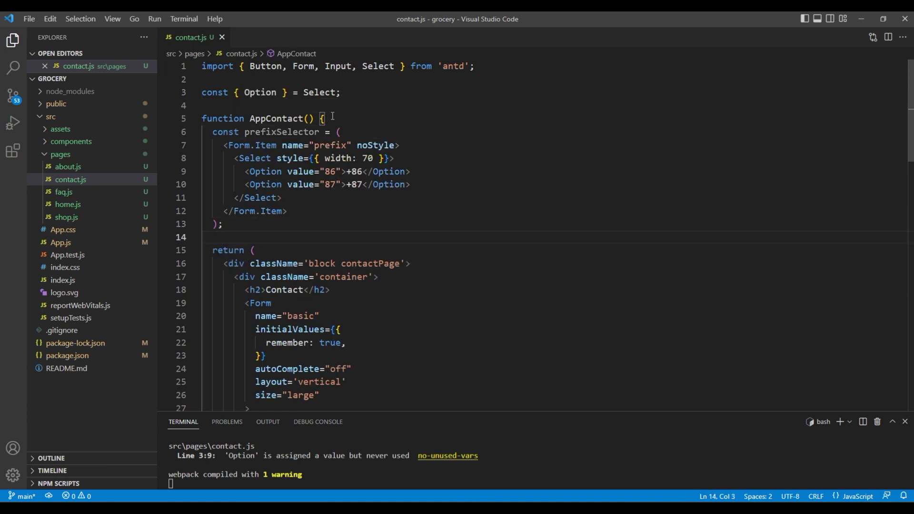
key("ctrl+s")
scroll(343, 246, "down", 3)
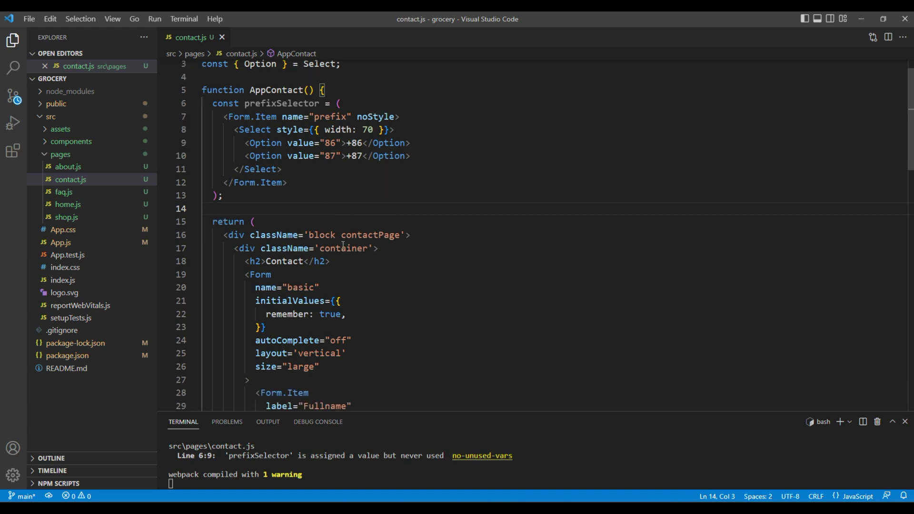
scroll(342, 246, "down", 3)
scroll(343, 247, "down", 3)
scroll(343, 247, "down", 4)
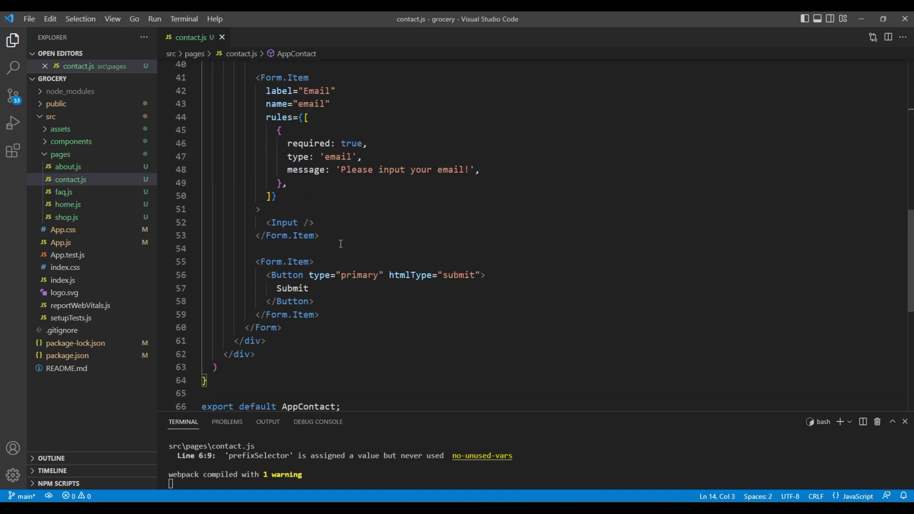
left_click(340, 244)
- Add a blank line after the Email item and copy the docs' phone Form.Item code
key("Return")
key("Return")
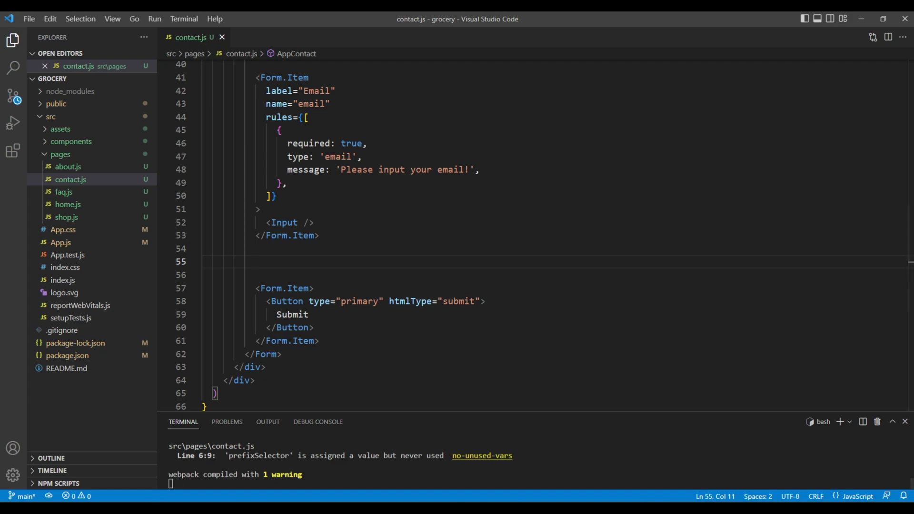
key("alt+Tab")
left_click(418, 277)
scroll(418, 279, "down", 5)
scroll(417, 280, "down", 5)
scroll(415, 287, "down", 4)
scroll(415, 287, "down", 4)
scroll(415, 287, "down", 3)
scroll(415, 287, "down", 4)
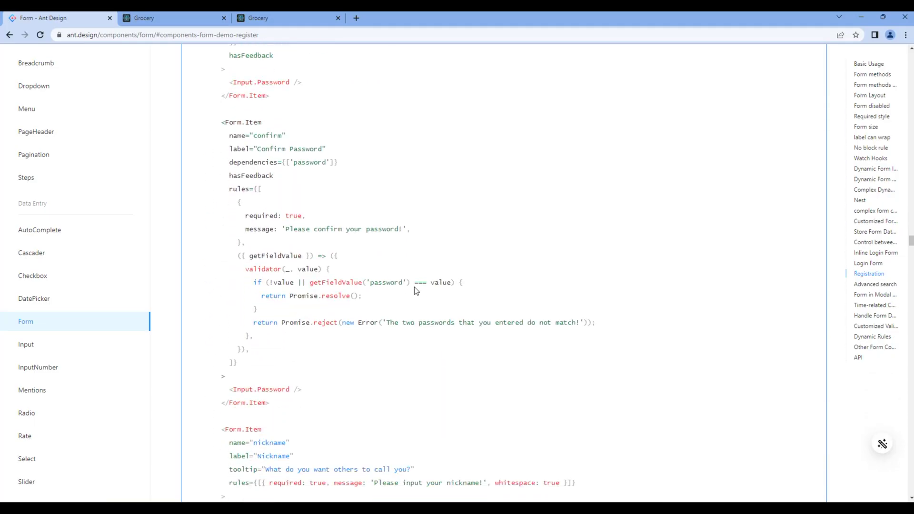
scroll(415, 289, "down", 4)
scroll(414, 289, "down", 3)
scroll(414, 290, "down", 3)
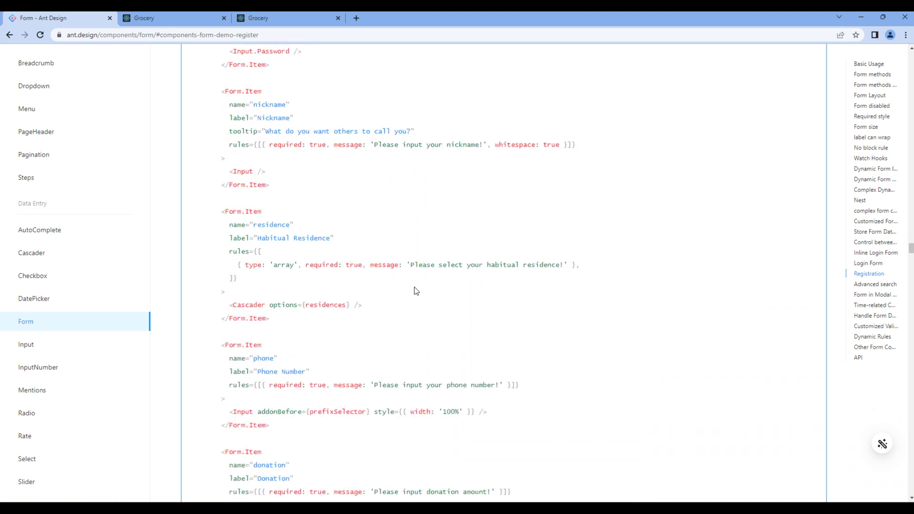
scroll(415, 290, "down", 3)
scroll(414, 289, "down", 2)
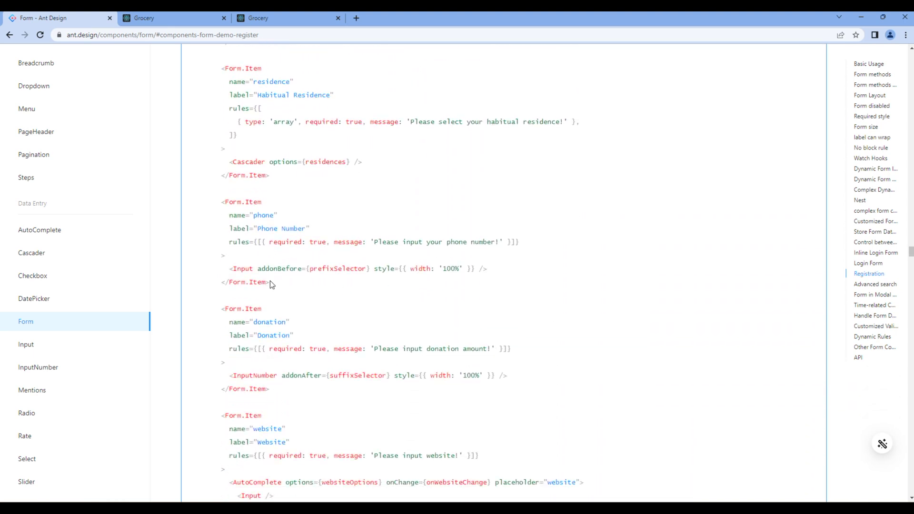
left_click_drag(270, 282, 222, 205)
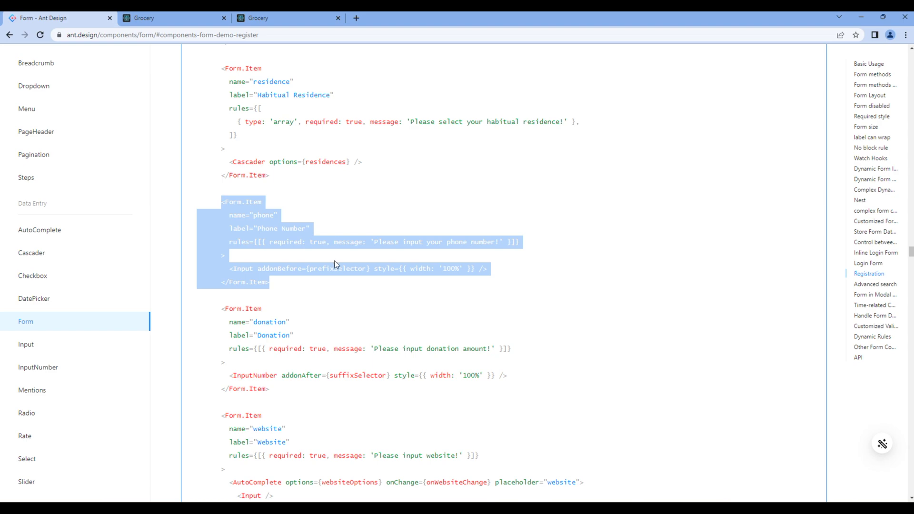
key("ctrl+c")
- Paste the Phone Number item with prefixSelector after Email and indent it
key("alt+Tab")
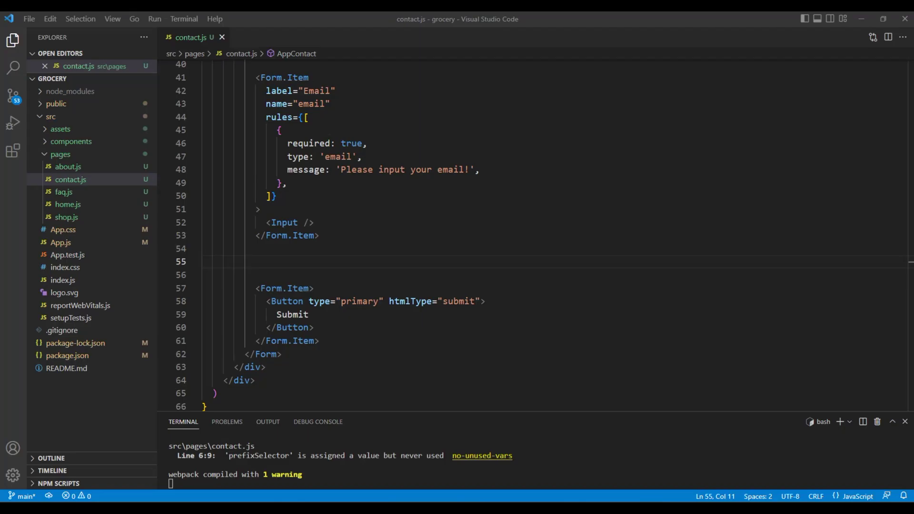
key("ctrl+v")
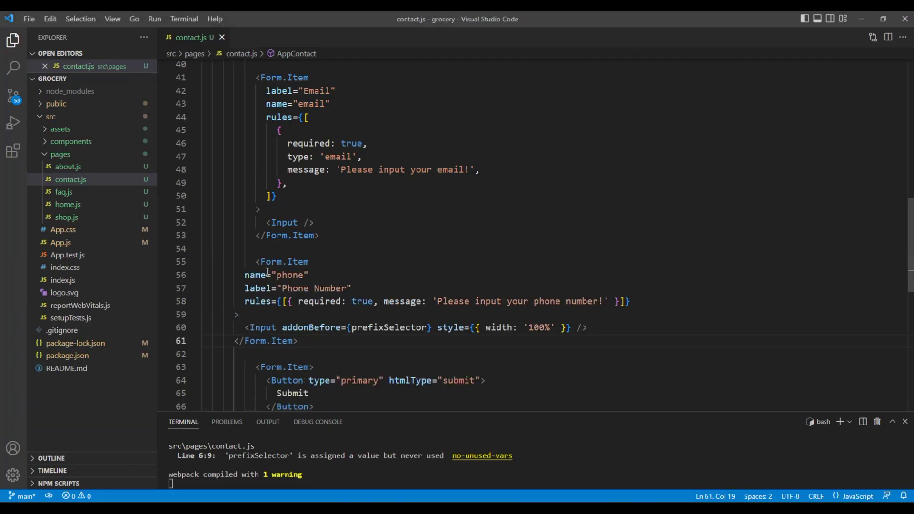
left_click_drag(308, 339, 261, 275)
key("Tab")
key("Tab")
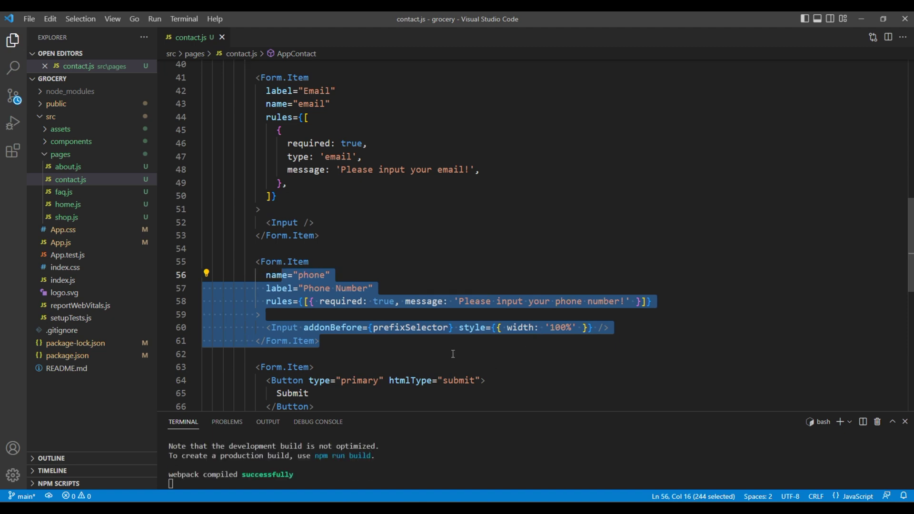
left_click(452, 353)
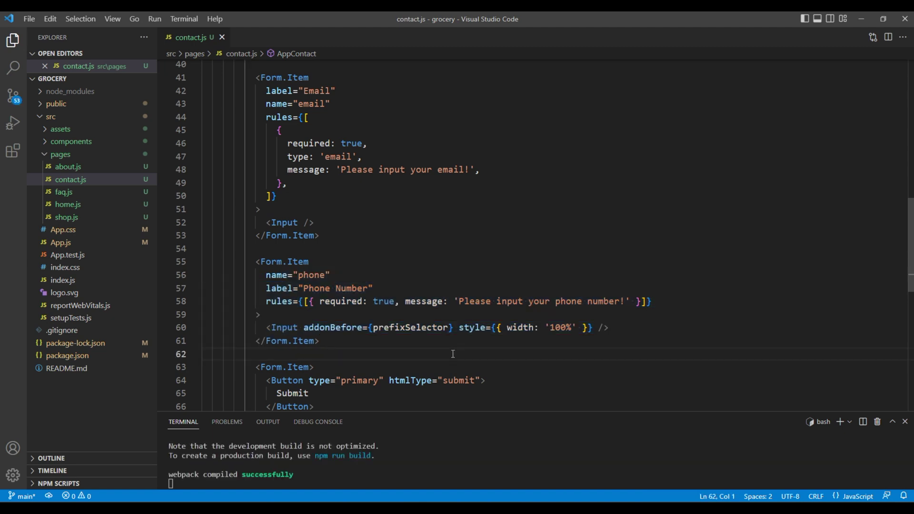
key("alt+Tab")
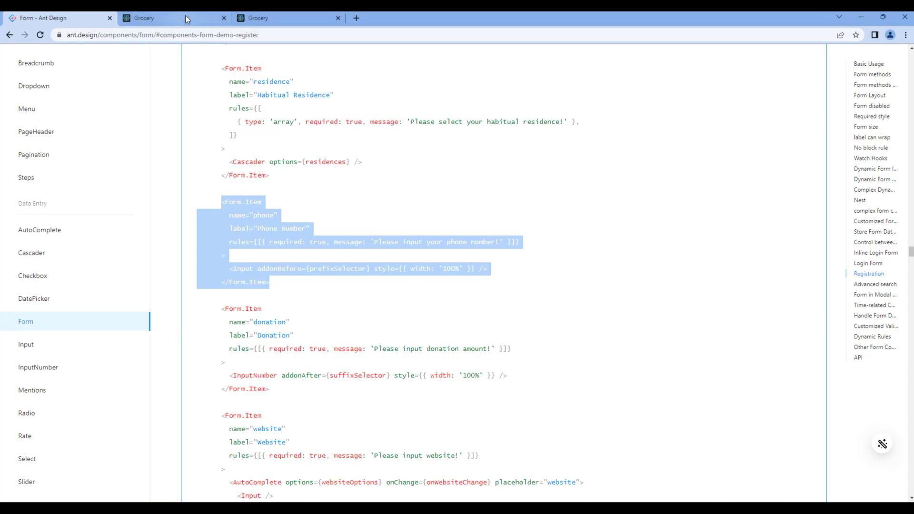
left_click(185, 18)
- Shorten the phone label in contact.js from 'Phone Number' to 'Phone'
double_click(195, 266)
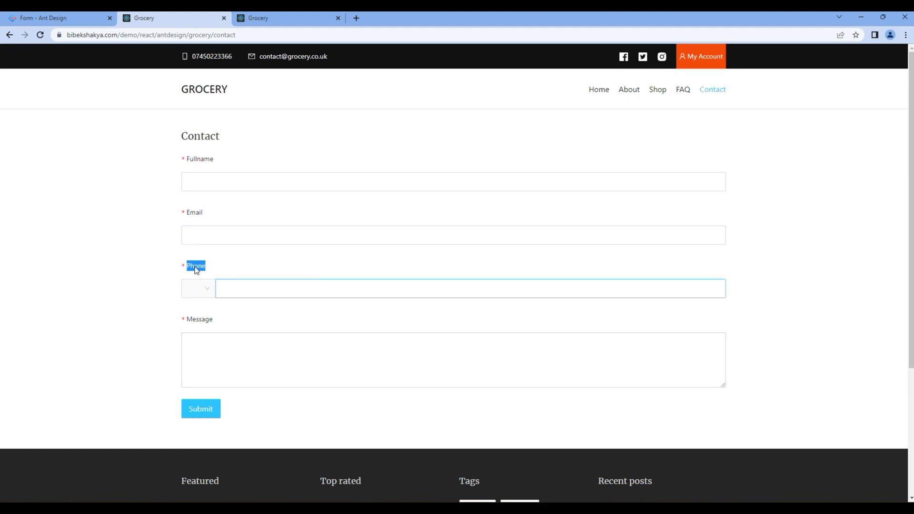
key("alt+Tab")
double_click(351, 287)
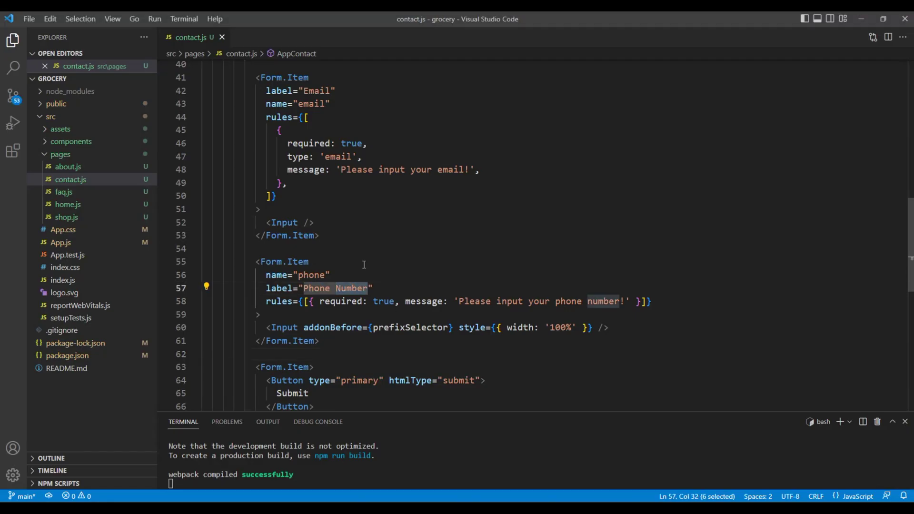
key("BackSpace")
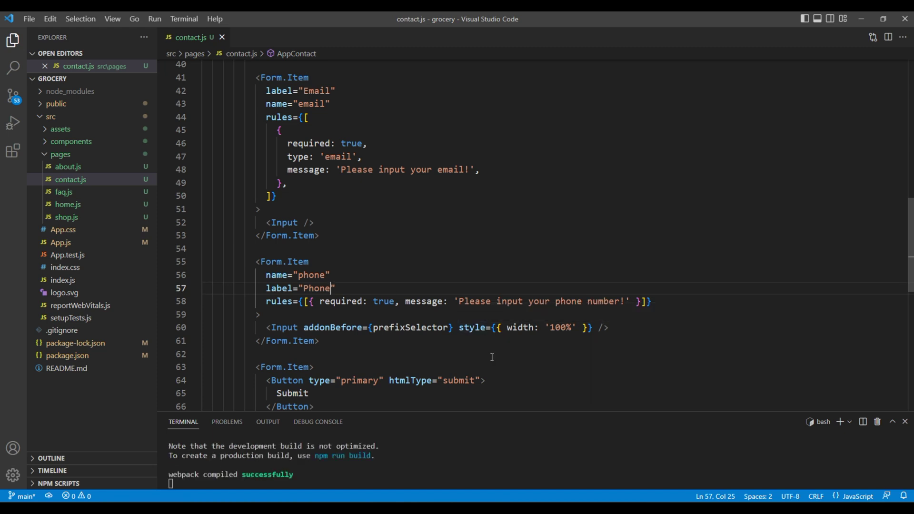
key("alt+Tab")
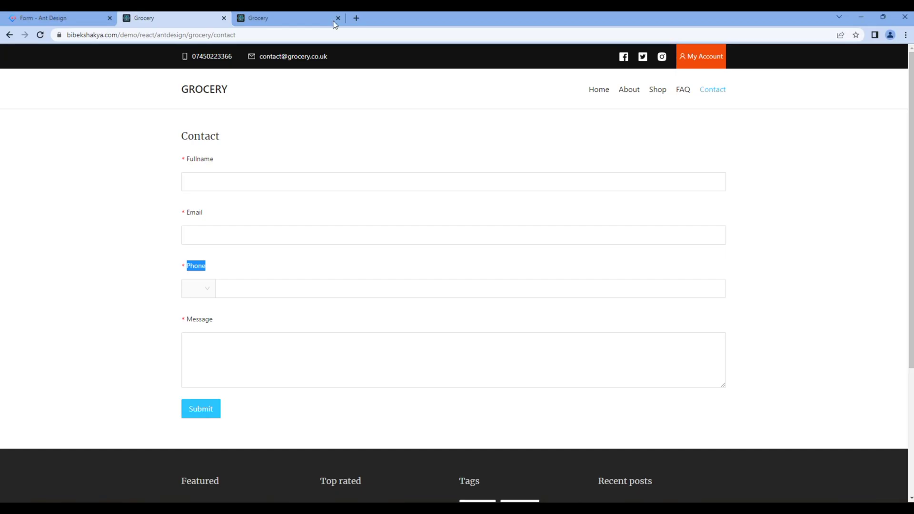
left_click(303, 17)
- Pick a phone prefix, submit the empty local form to see required errors, then inspect the prefix selector
left_click(206, 288)
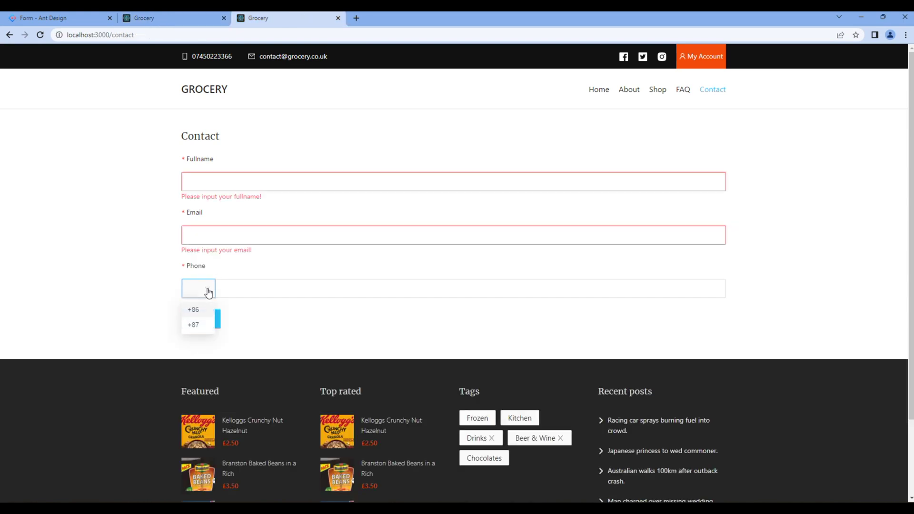
left_click(194, 311)
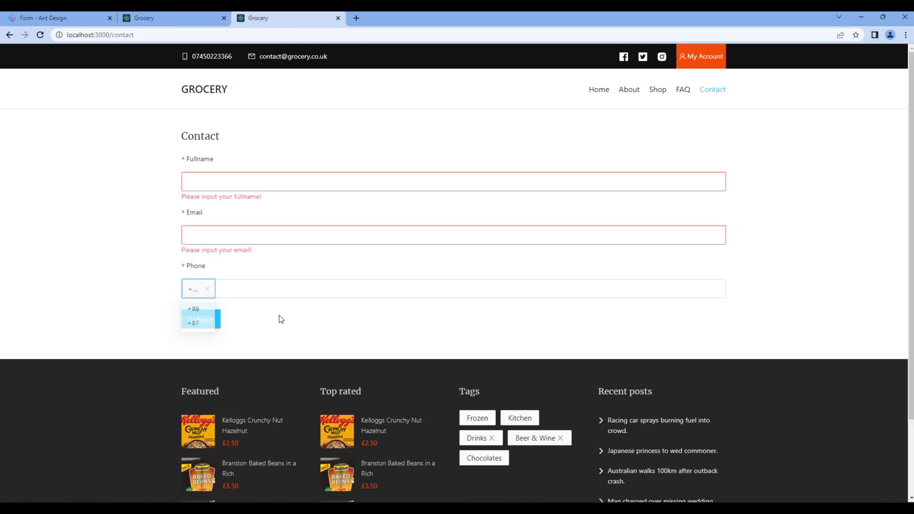
left_click(202, 320)
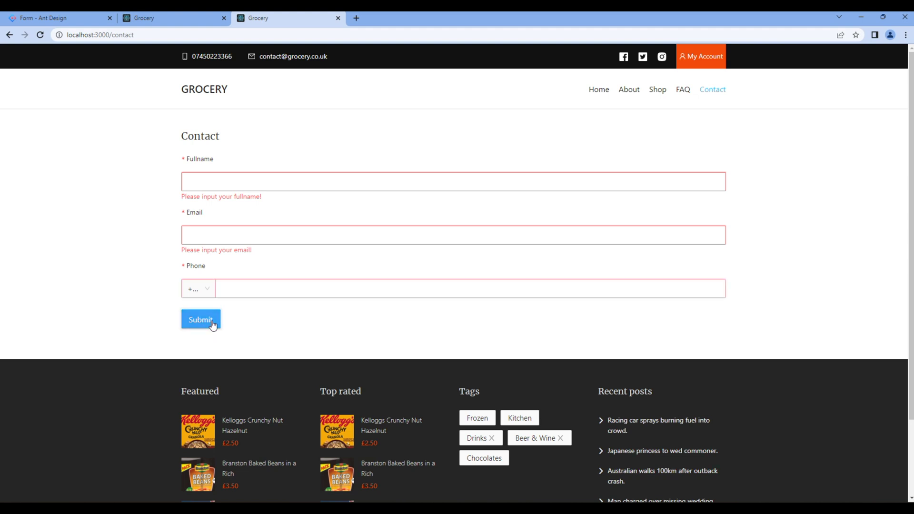
left_click_drag(182, 305, 307, 308)
left_click(326, 327)
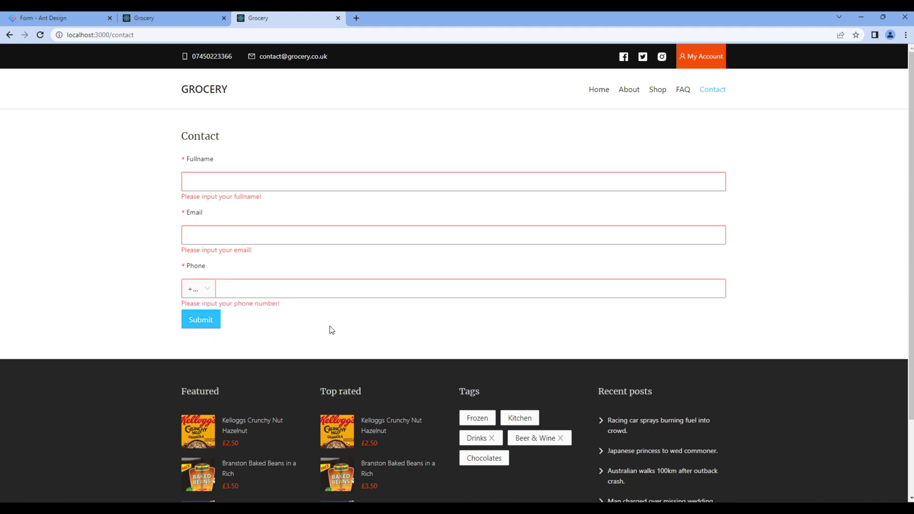
right_click(189, 295)
- Change the ant-select-selector padding from 0 11px to 0 10px in DevTools, then close DevTools
left_click(249, 431)
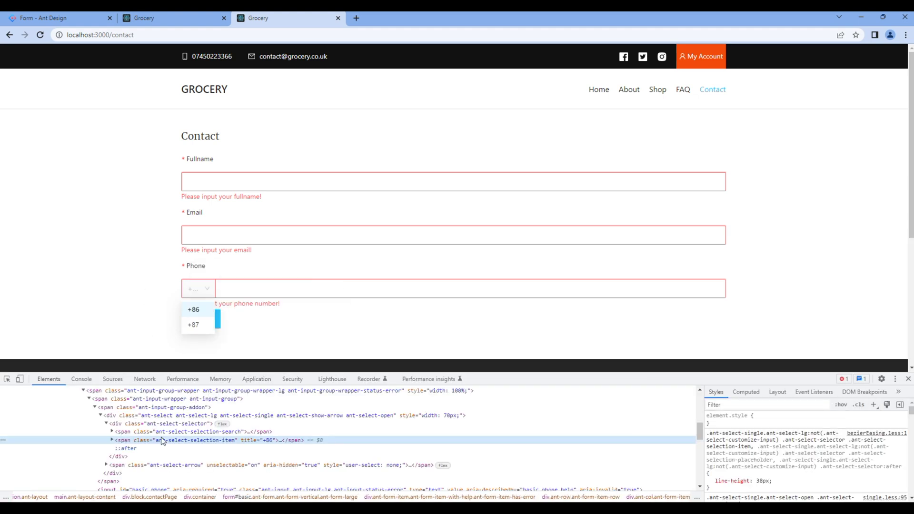
left_click(122, 423)
scroll(759, 477, "down", 1)
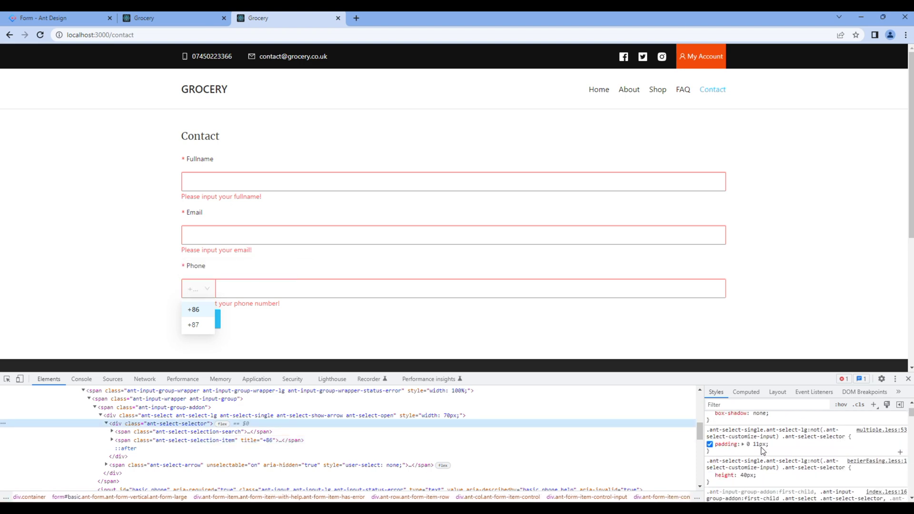
left_click(755, 444)
type("0")
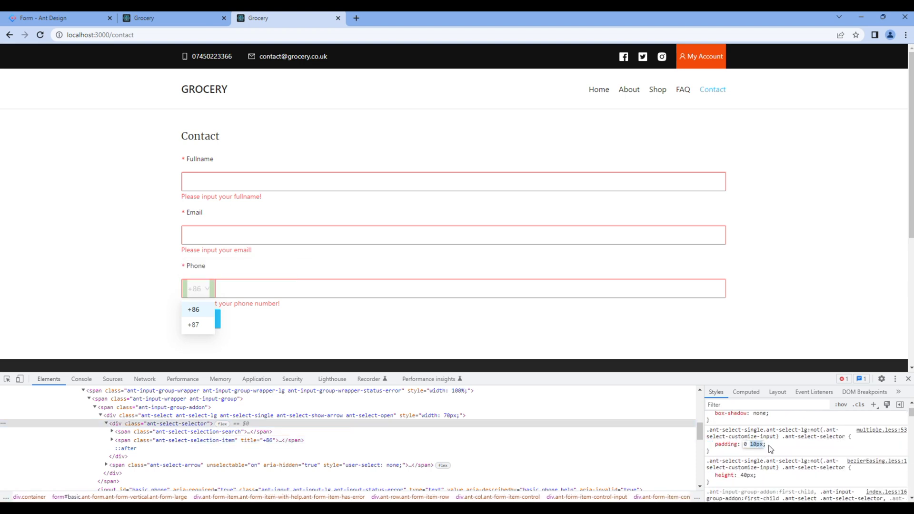
key("Return")
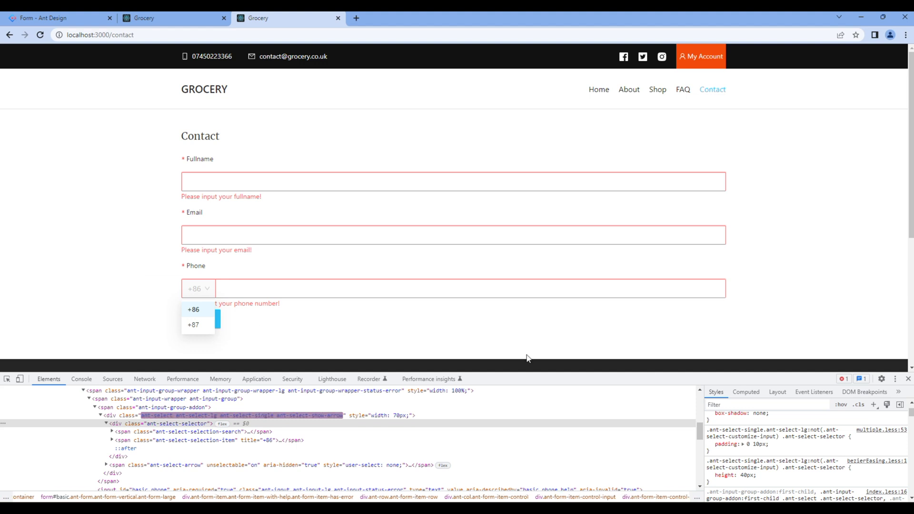
left_click(133, 278)
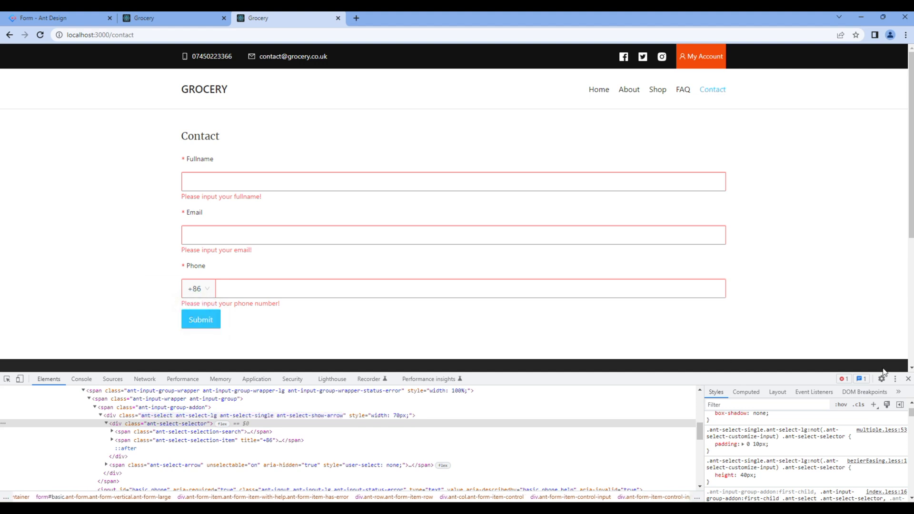
left_click(907, 380)
- Enter phone 145412 with the +86 prefix to clear the warning, then return to the demo page
left_click(207, 289)
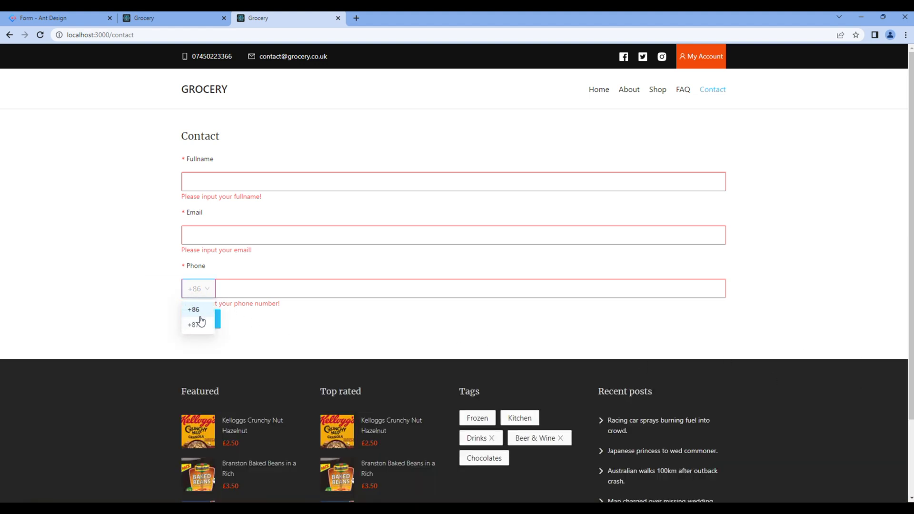
left_click(200, 325)
left_click(208, 289)
left_click(199, 309)
left_click(251, 288)
type("145412")
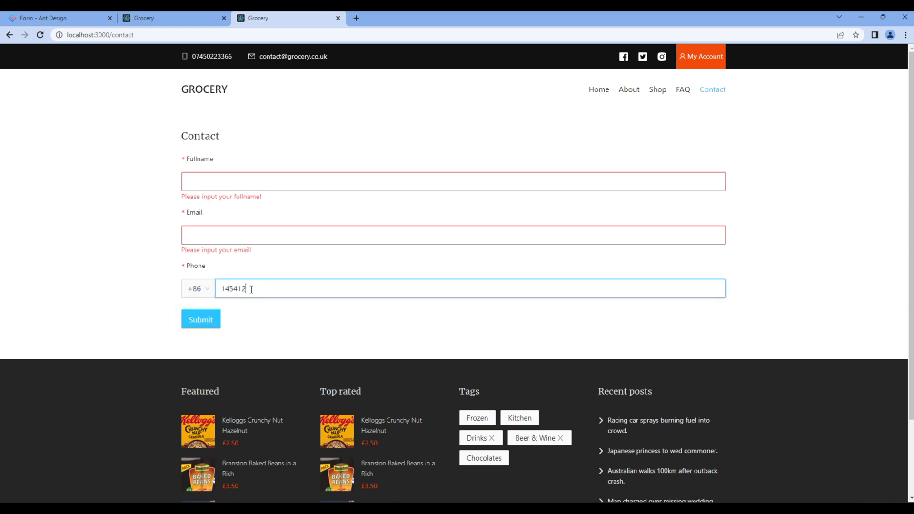
left_click(379, 341)
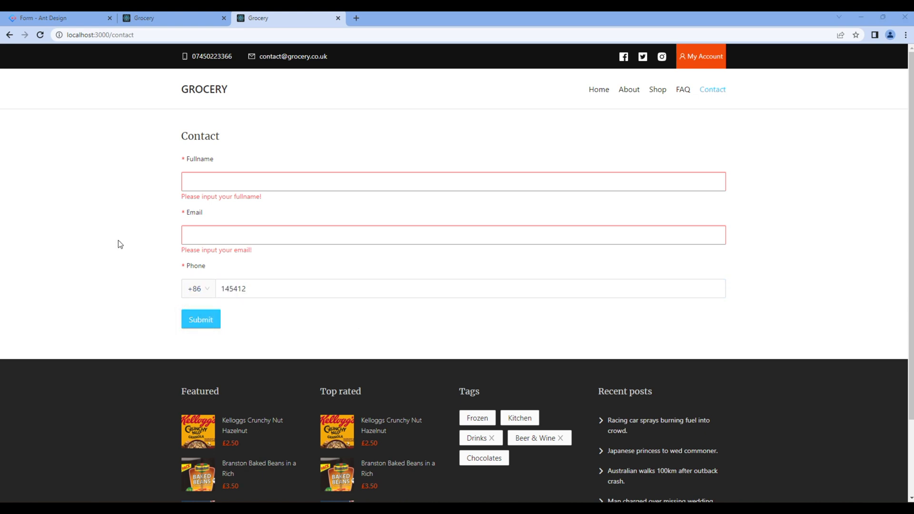
left_click(172, 18)
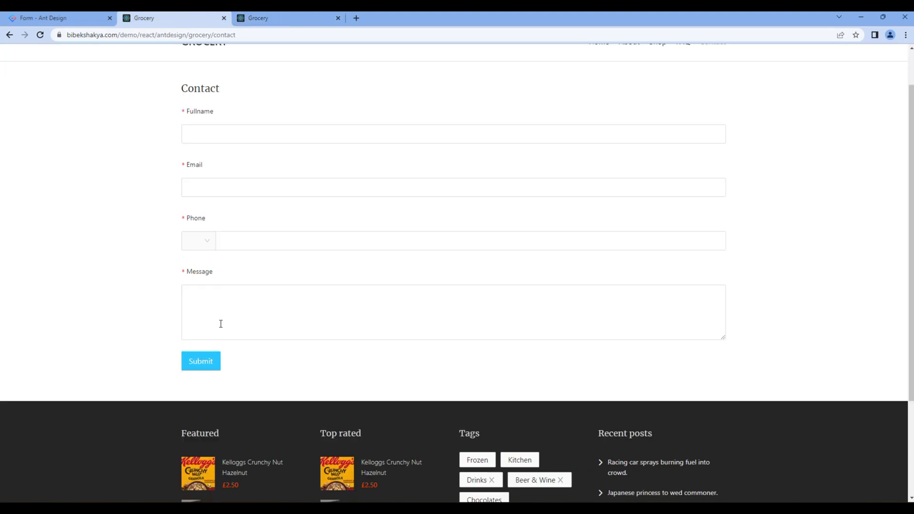
double_click(200, 272)
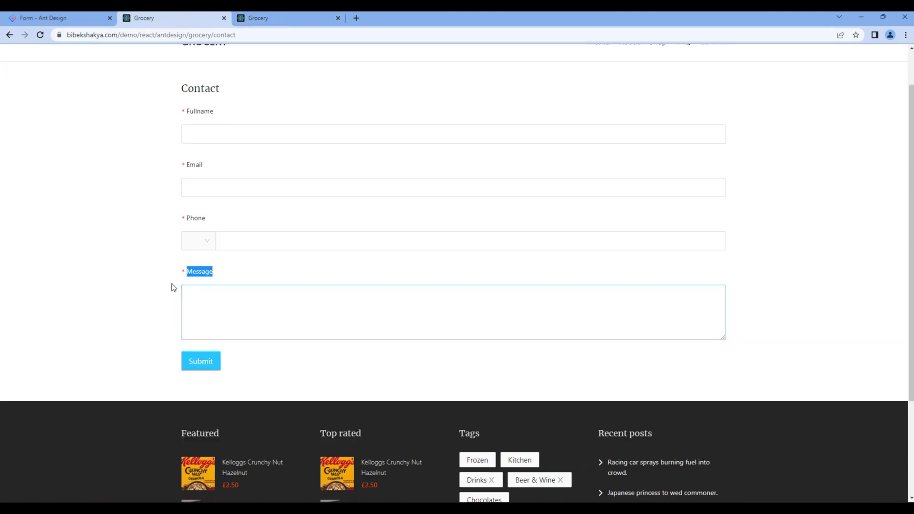
- Reveal the JavaScript code of Ant Design's Input TextArea example and copy its TextArea declaration
left_click(56, 17)
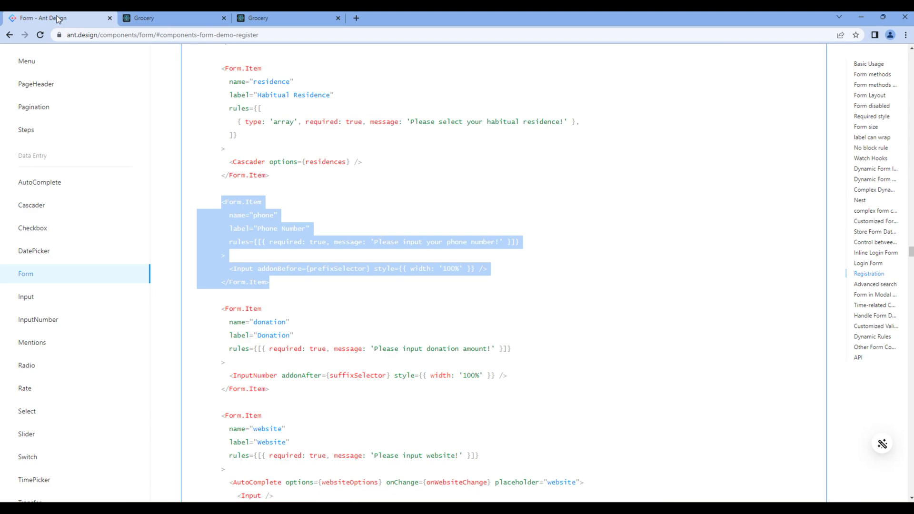
left_click(45, 295)
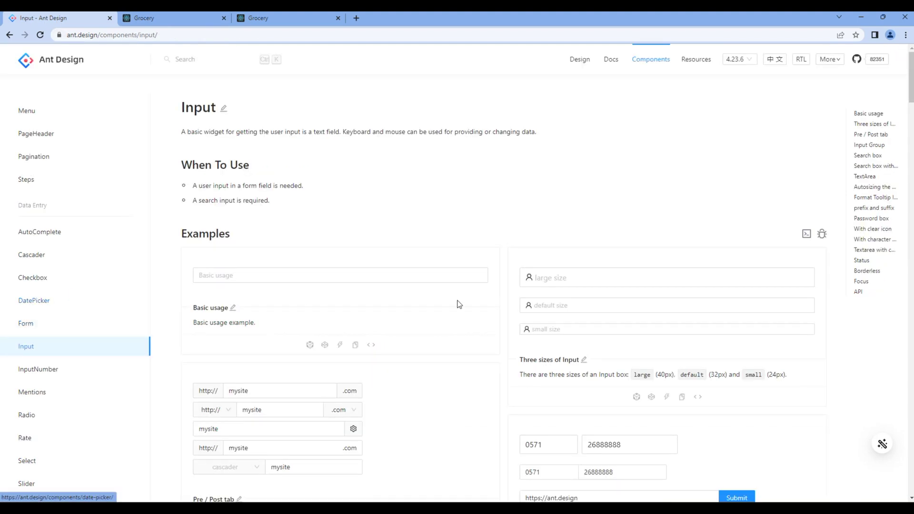
left_click(865, 176)
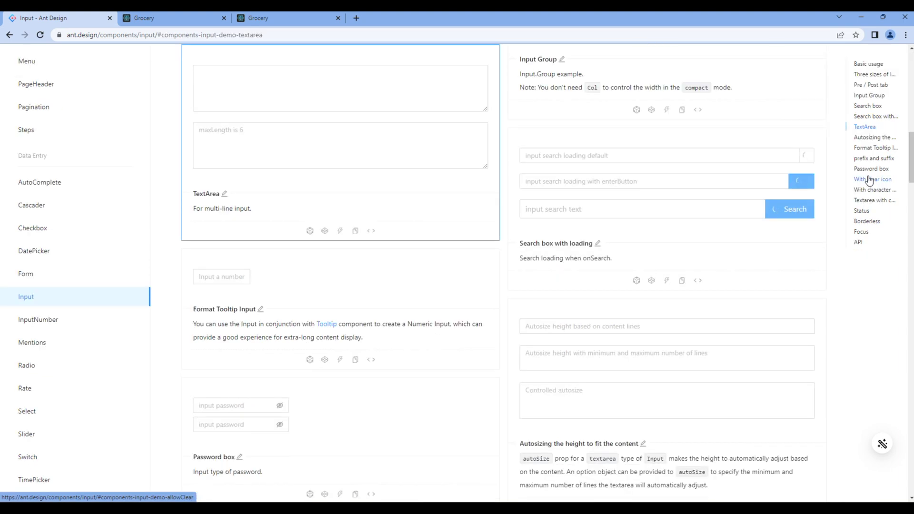
scroll(398, 322, "up", 2)
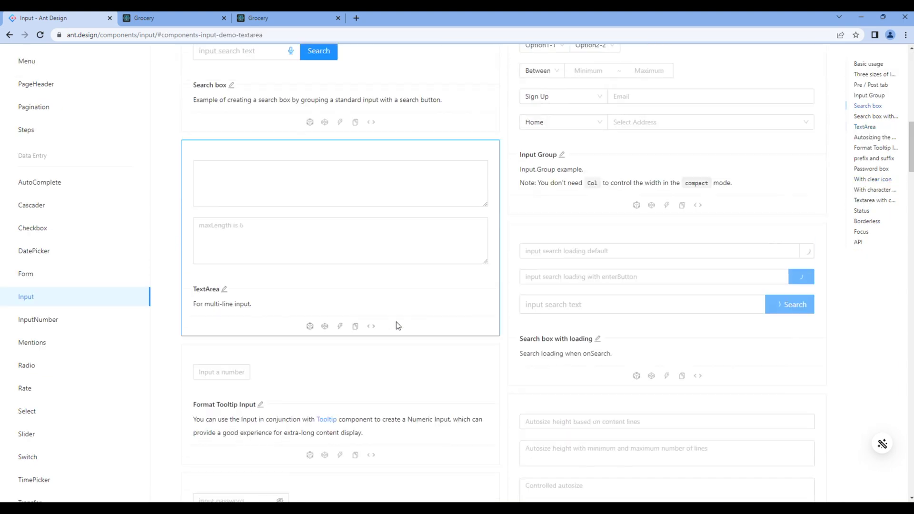
left_click(371, 326)
left_click(366, 348)
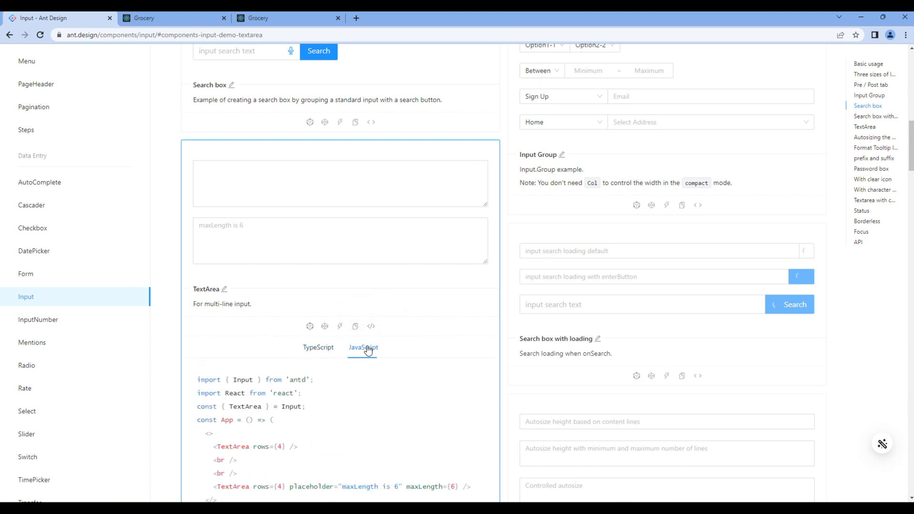
scroll(367, 349, "down", 2)
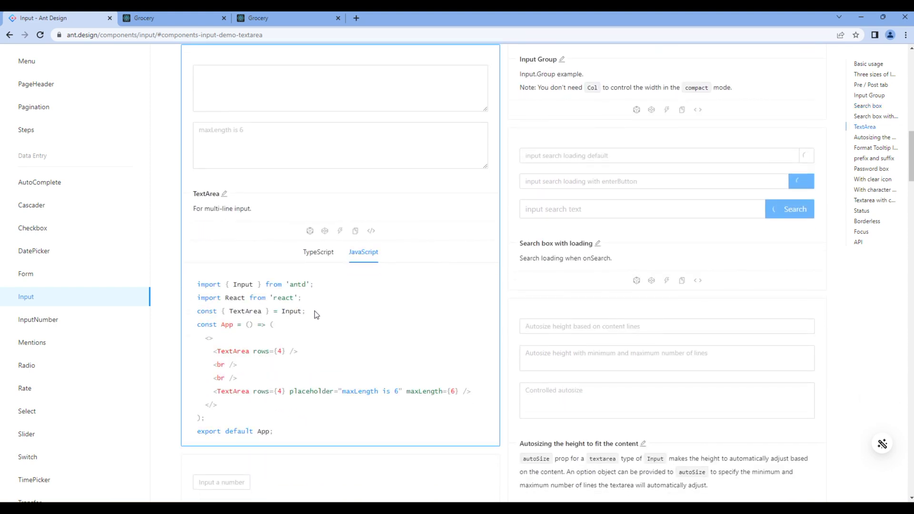
left_click_drag(305, 311, 196, 316)
key("ctrl+c")
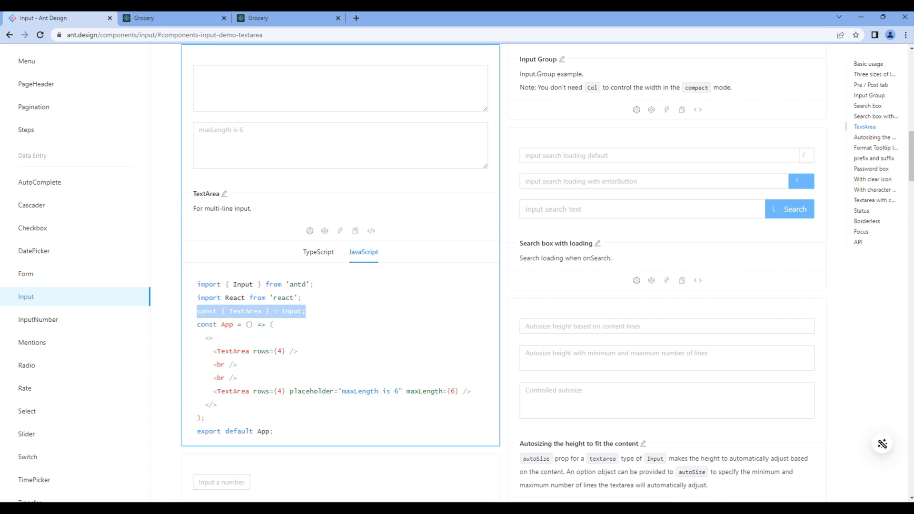
key("alt+Tab")
scroll(375, 207, "up", 10)
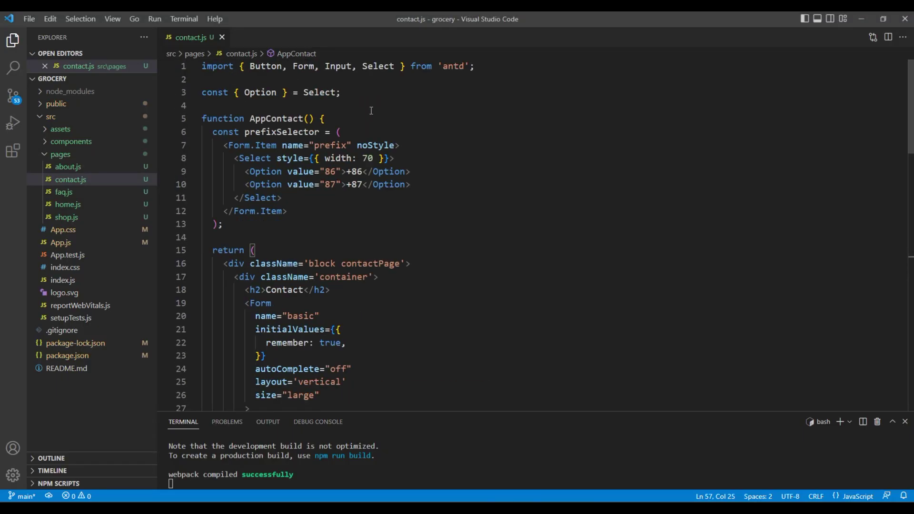
- Add the TextArea-from-Input declaration below line 3 of contact.js and save
left_click(365, 92)
key("Return")
key("ctrl+v")
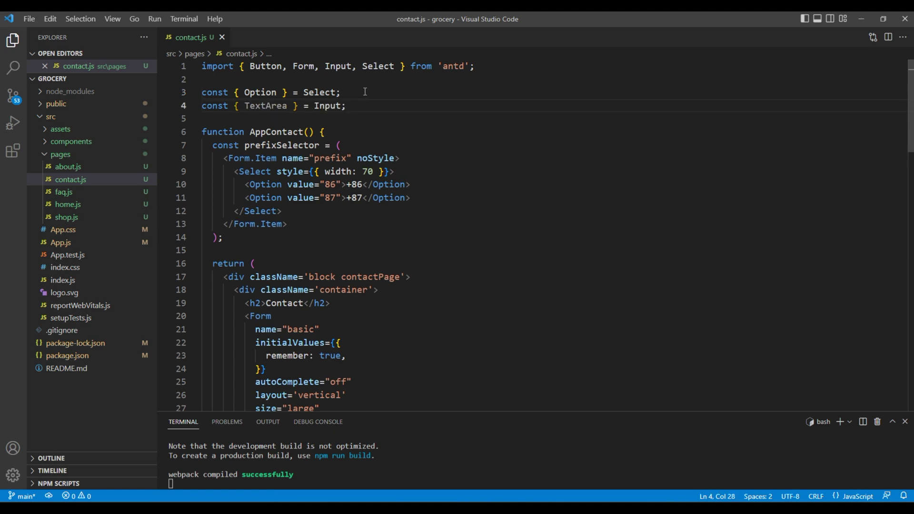
key("ctrl+s")
key("alt+Tab")
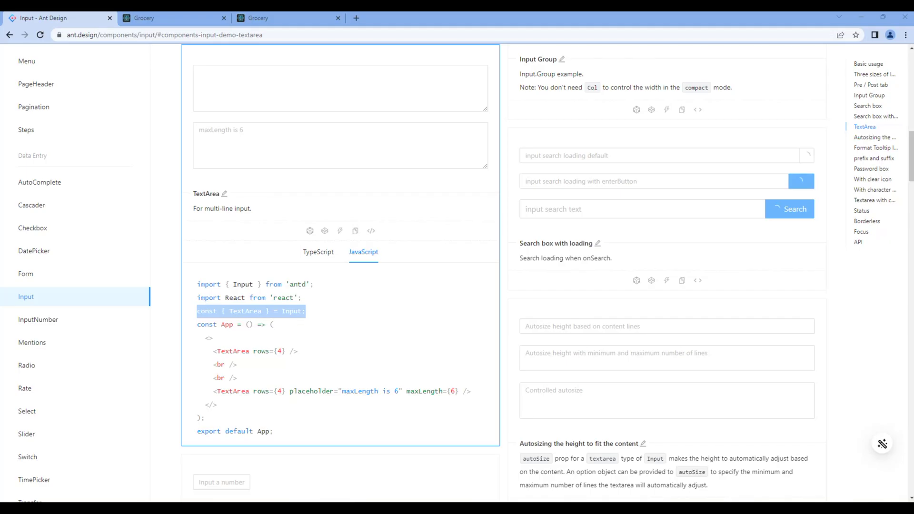
scroll(304, 353, "down", 1)
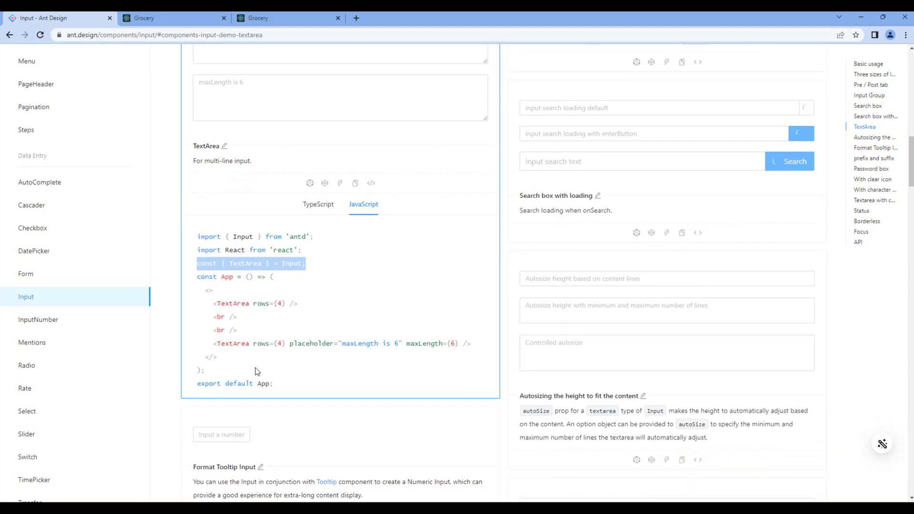
- Copy the docs' maxLength-6 TextArea line and paste it below the Phone form item
left_click_drag(214, 345, 476, 345)
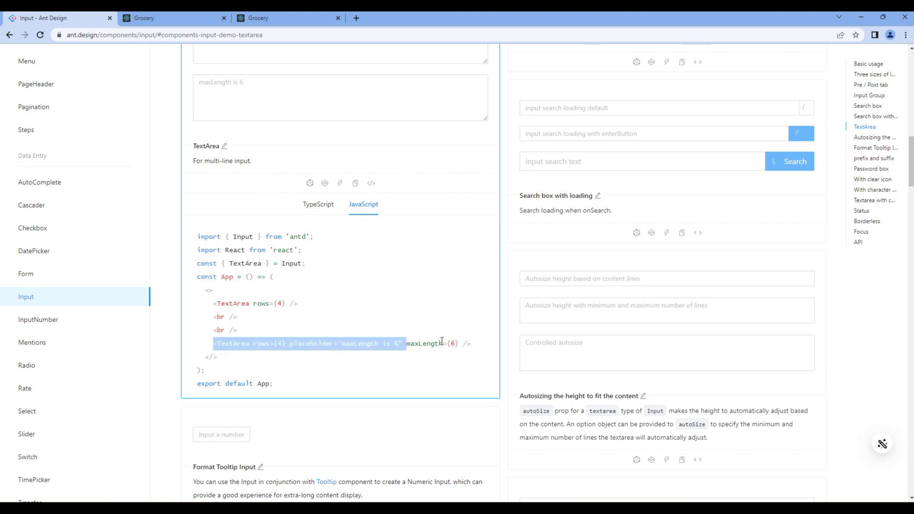
key("ctrl+c")
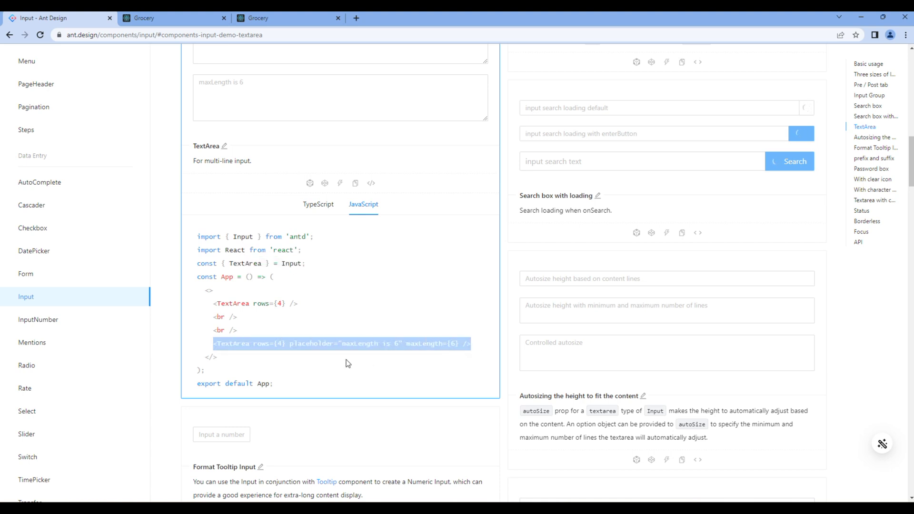
key("alt+Tab")
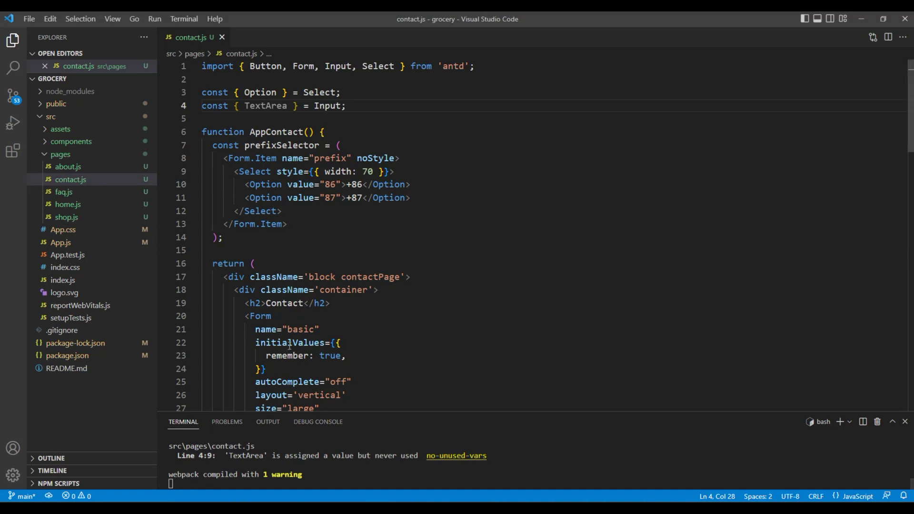
scroll(291, 341, "down", 5)
scroll(289, 341, "down", 5)
scroll(290, 342, "down", 4)
left_click(332, 267)
key("Return")
key("Return")
key("ctrl+v")
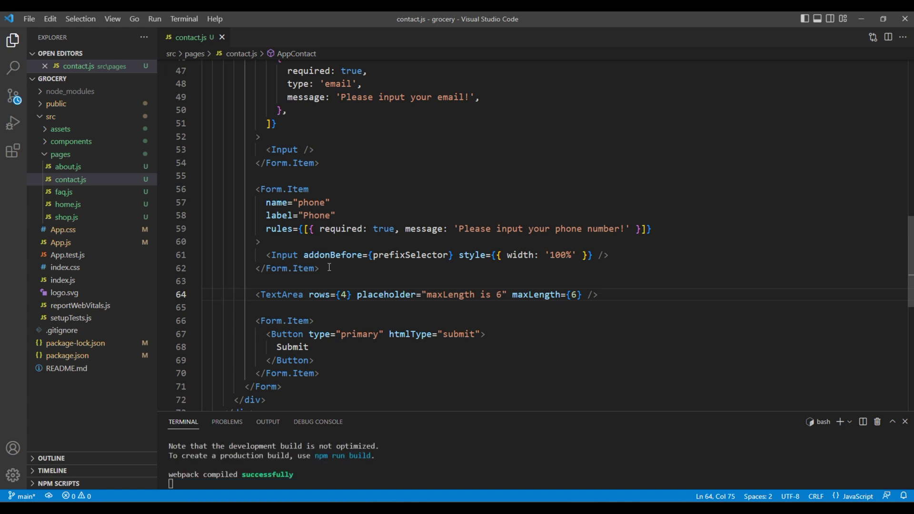
- Duplicate the Phone form item block below the original and save
left_click_drag(320, 269, 256, 189)
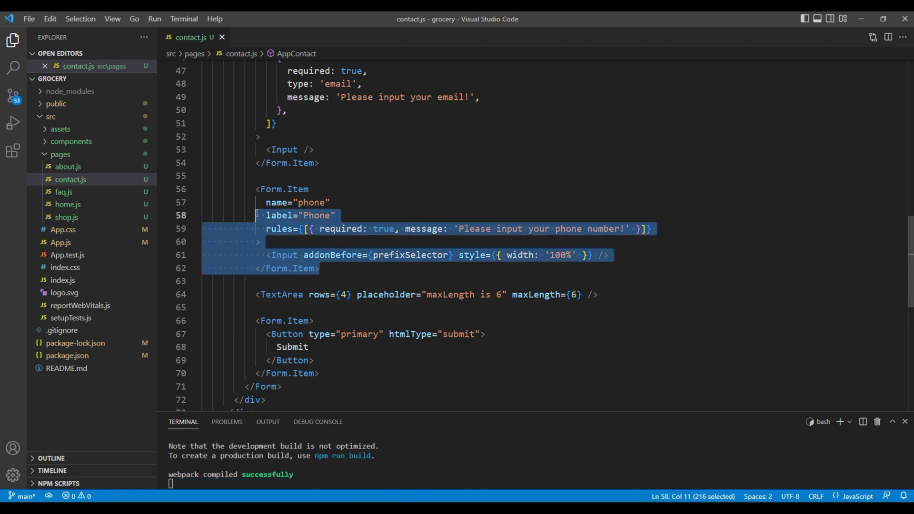
left_click(327, 268)
key("Return")
key("Return")
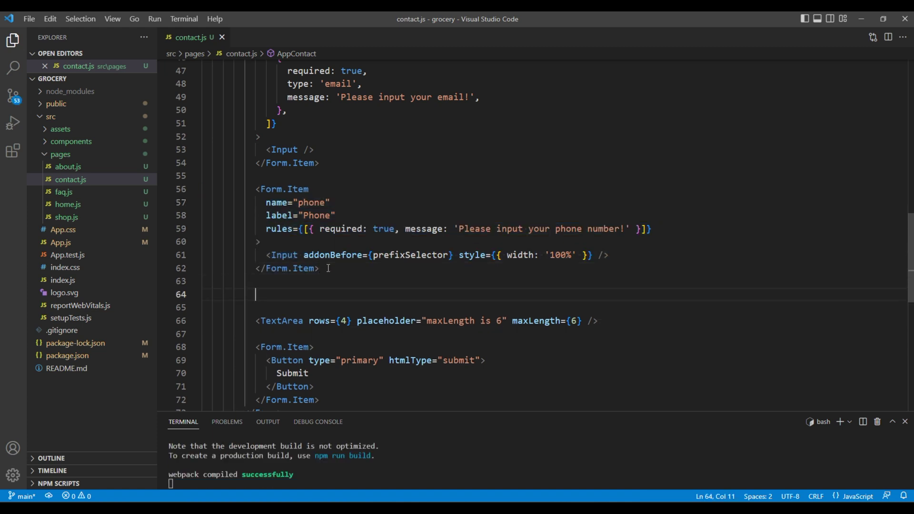
key("ctrl+v")
scroll(457, 286, "down", 2)
key("ctrl+s")
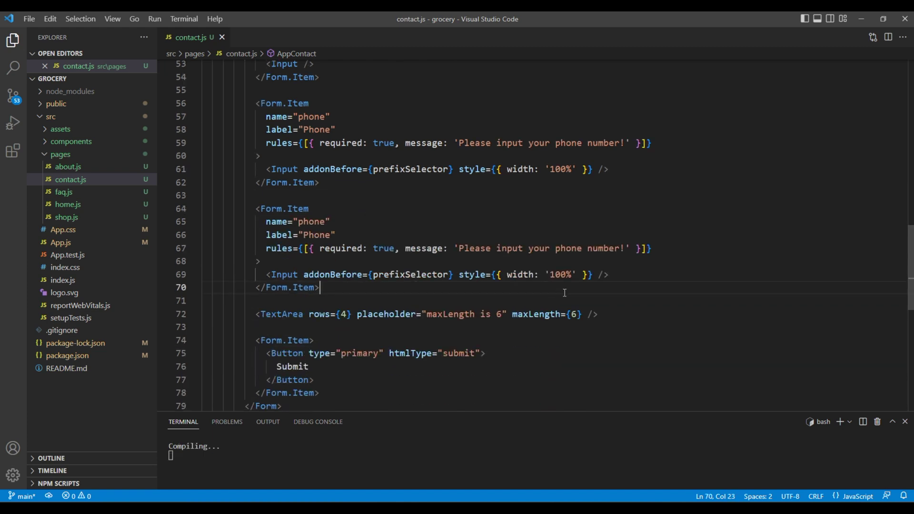
- Delete the standalone TextArea line and its leftover blank lines, then save
left_click_drag(598, 314, 255, 314)
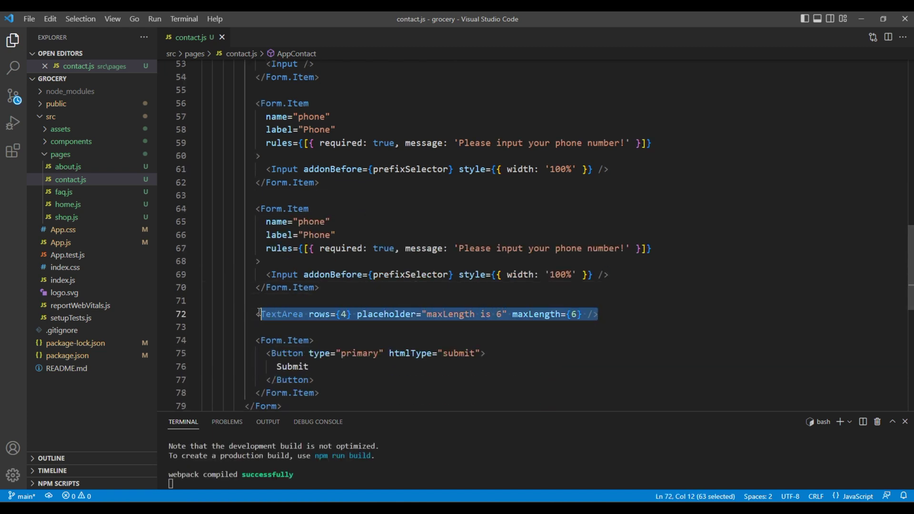
key("BackSpace")
key("BackSpace")
key("BackSpace")
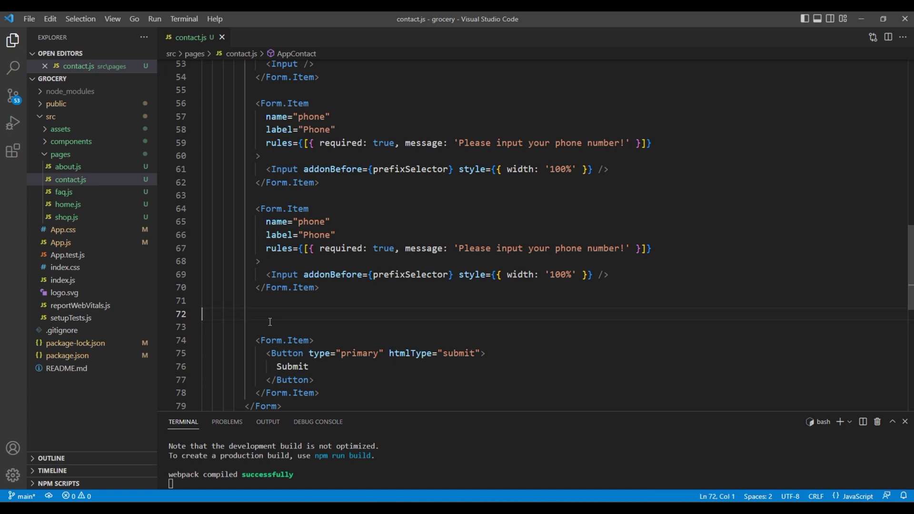
key("BackSpace")
key("BackSpace")
key("ctrl+s")
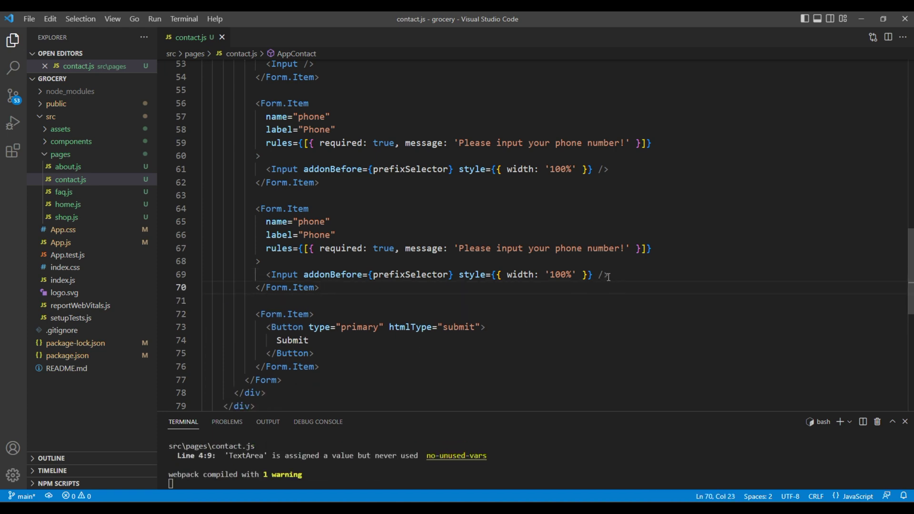
- Replace the copied item's phone input line with the TextArea line and save
left_click(609, 276)
key("shift+Home")
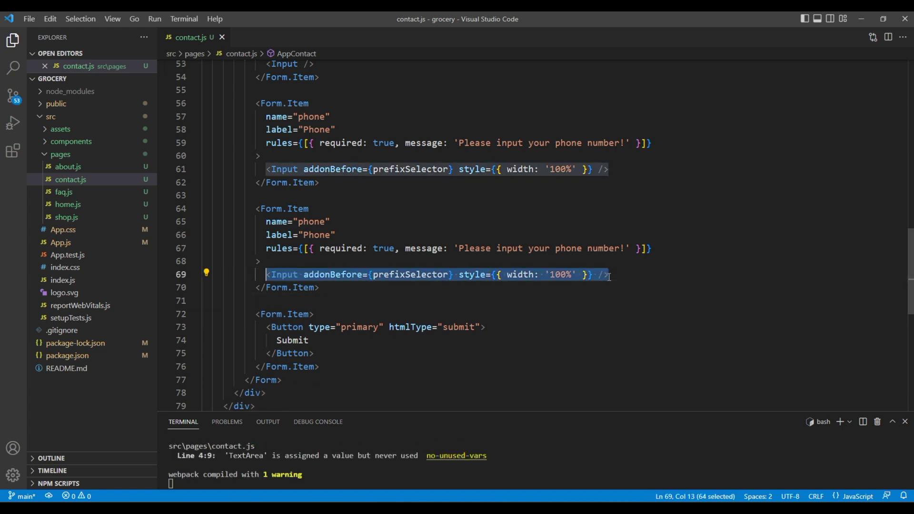
key("BackSpace")
key("ctrl+v")
key("ctrl+s")
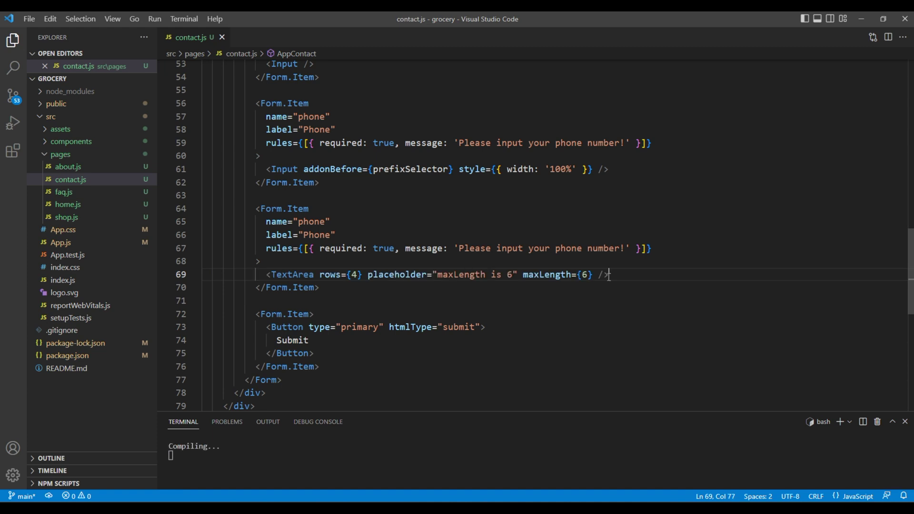
- Remove placeholder and maxLength from the copied TextArea, leaving a plain four-row TextArea
left_click_drag(368, 275, 598, 275)
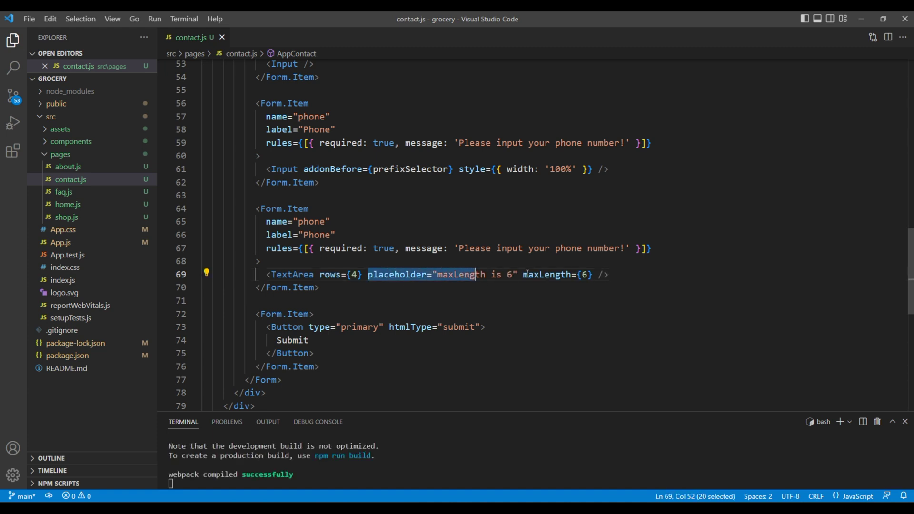
key("BackSpace")
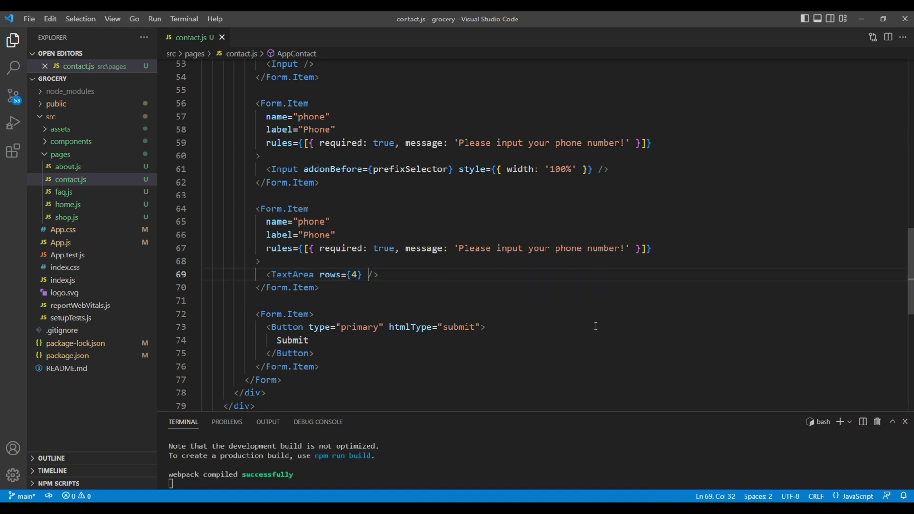
key("ctrl+s")
double_click(312, 222)
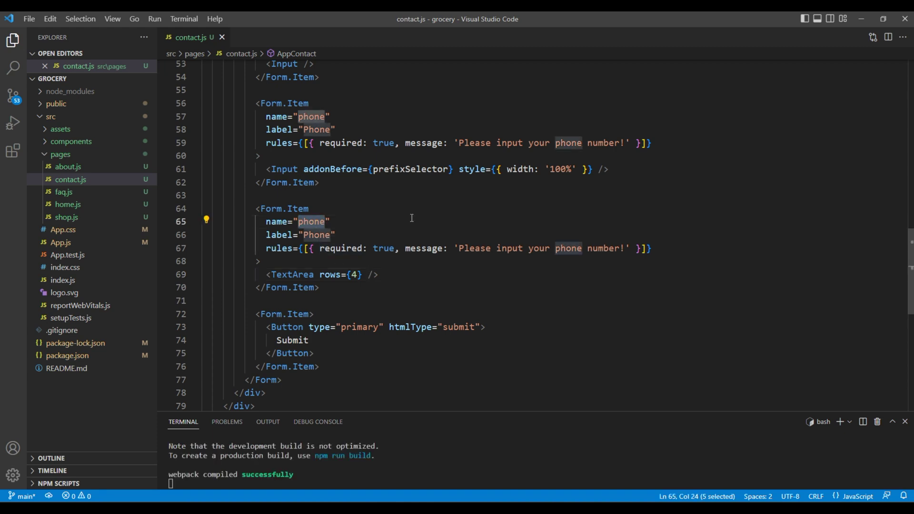
type("mess")
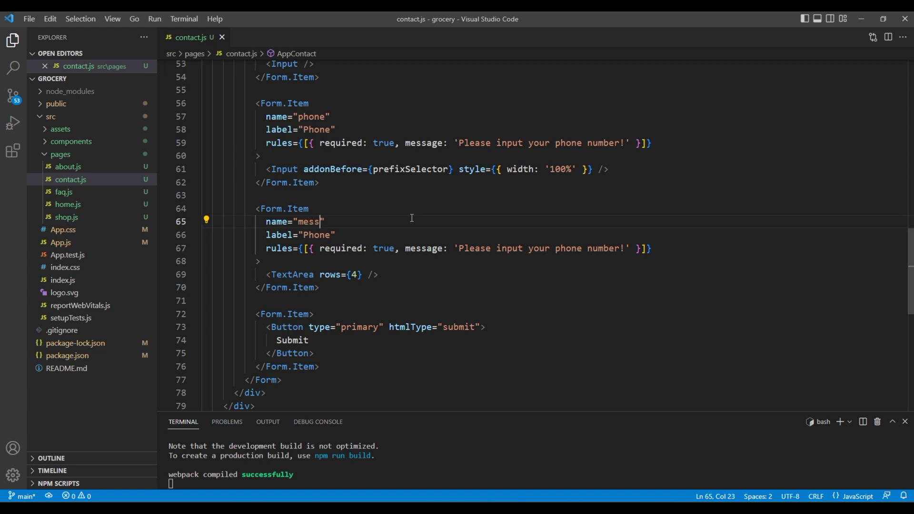
type("age")
- Rename the copy to name 'message', label 'Message', rule 'Please input your message!', and save
double_click(318, 235)
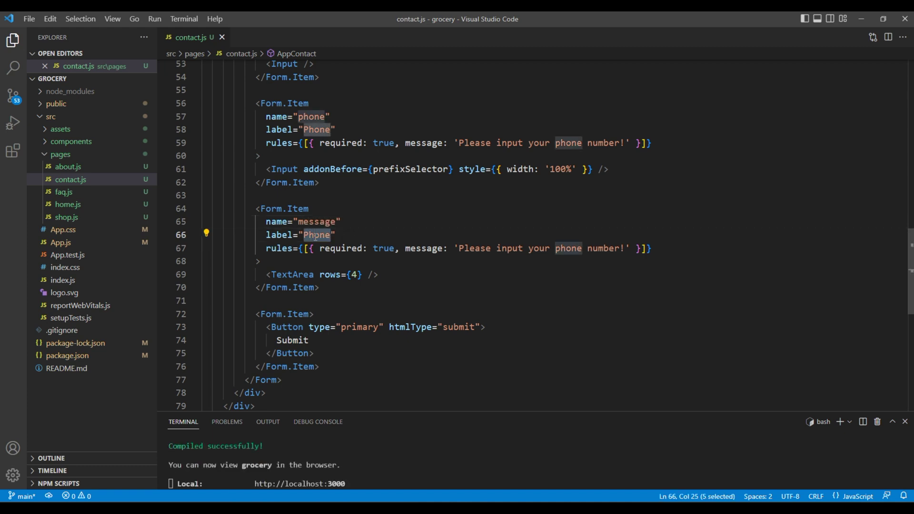
type("Message")
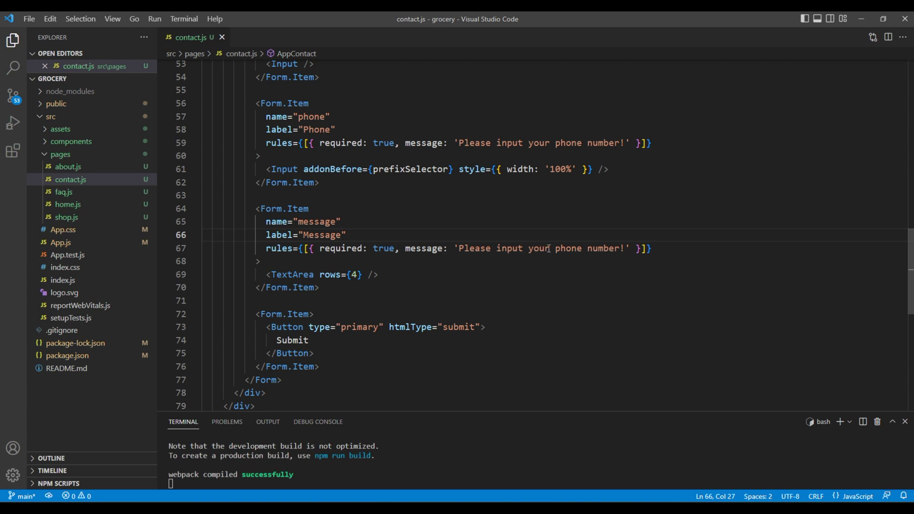
left_click_drag(555, 249, 622, 249)
type("message")
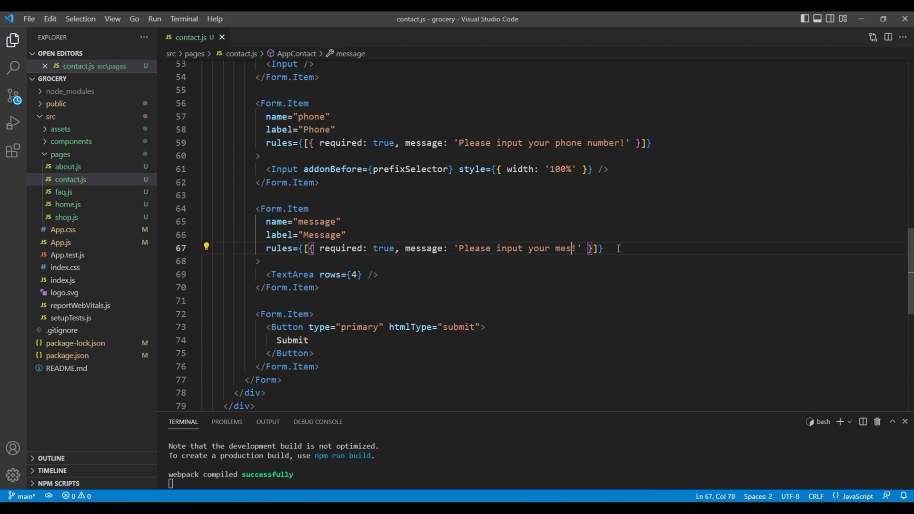
key("ctrl+s")
type("sage!")
left_click(608, 303)
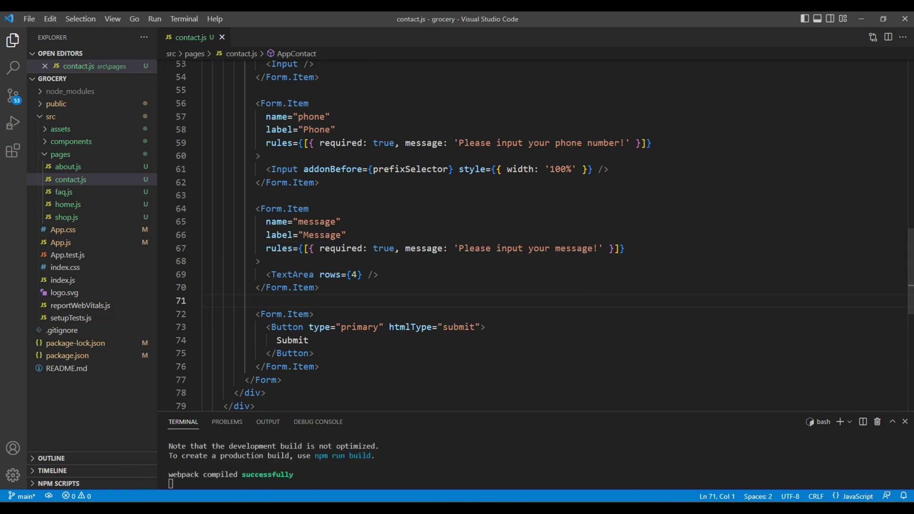
- Submit the empty local contact form in Chrome to check the Message warning, then reload
key("alt+Tab")
left_click(278, 18)
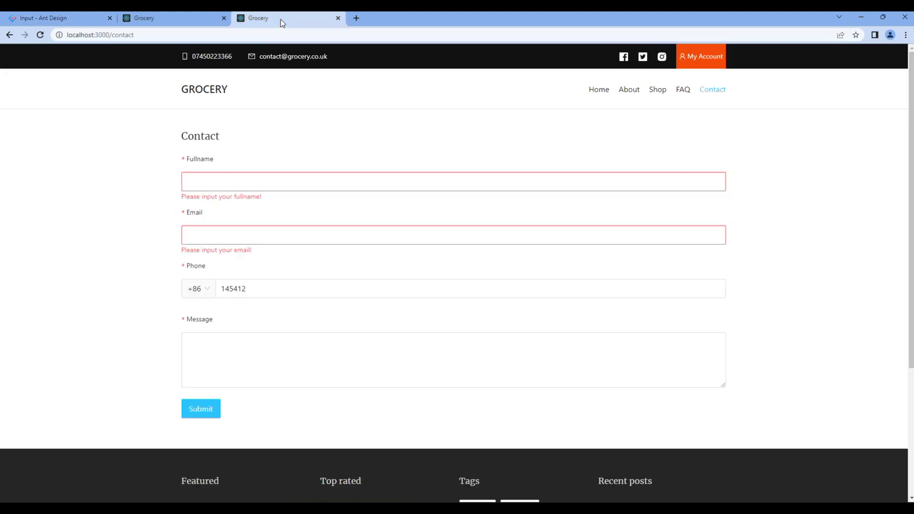
left_click(207, 410)
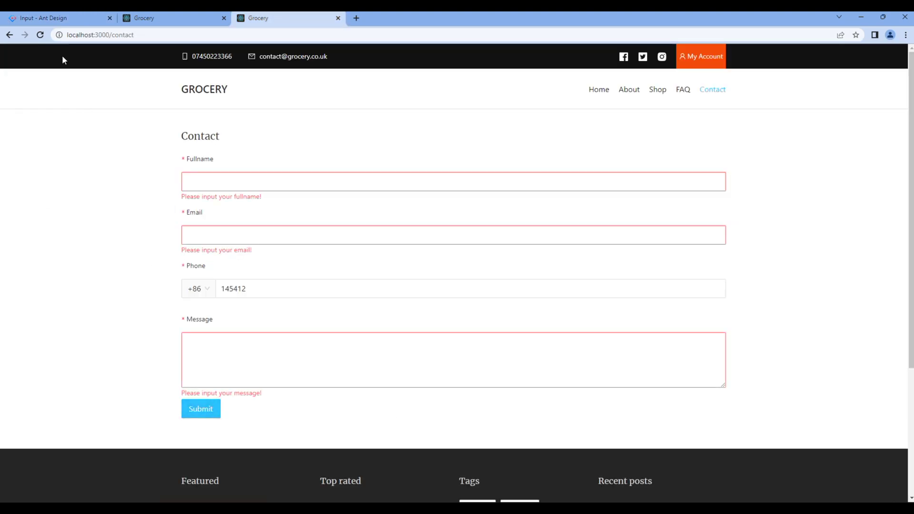
left_click(40, 35)
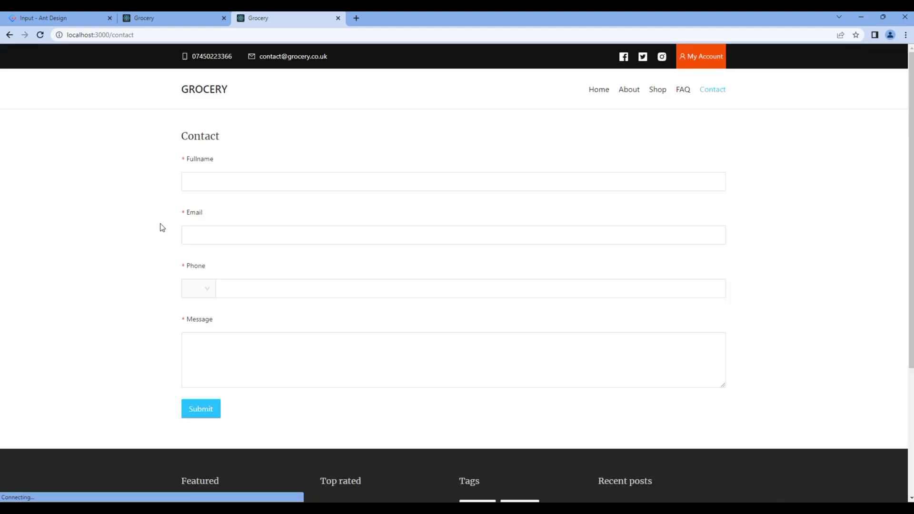
left_click(168, 18)
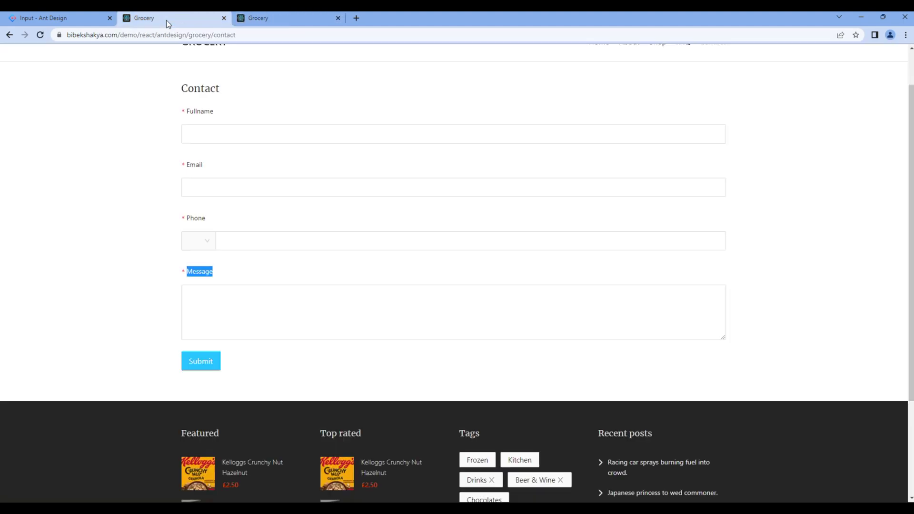
scroll(123, 289, "up", 2)
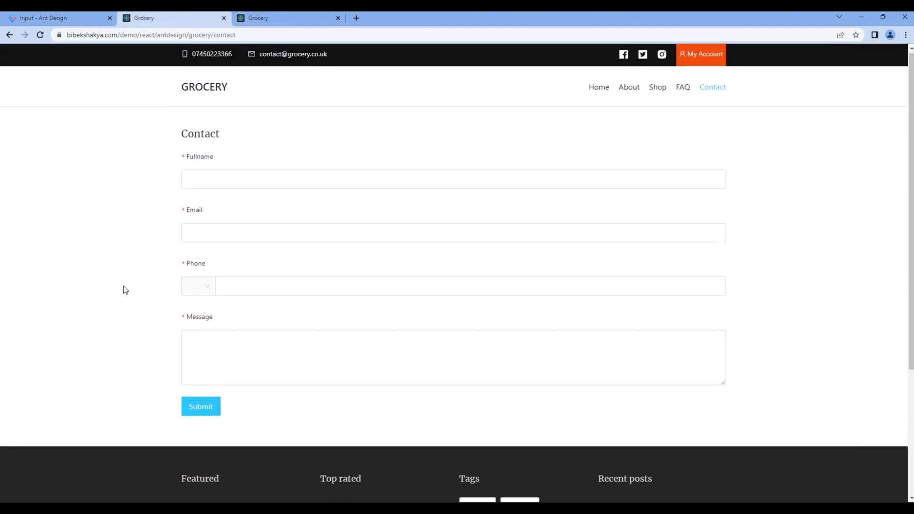
left_click(287, 18)
left_click(205, 18)
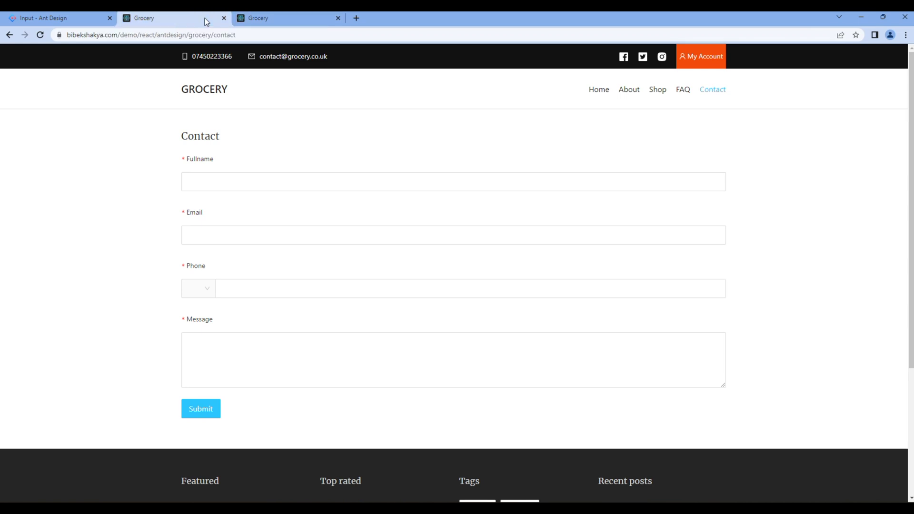
left_click(290, 18)
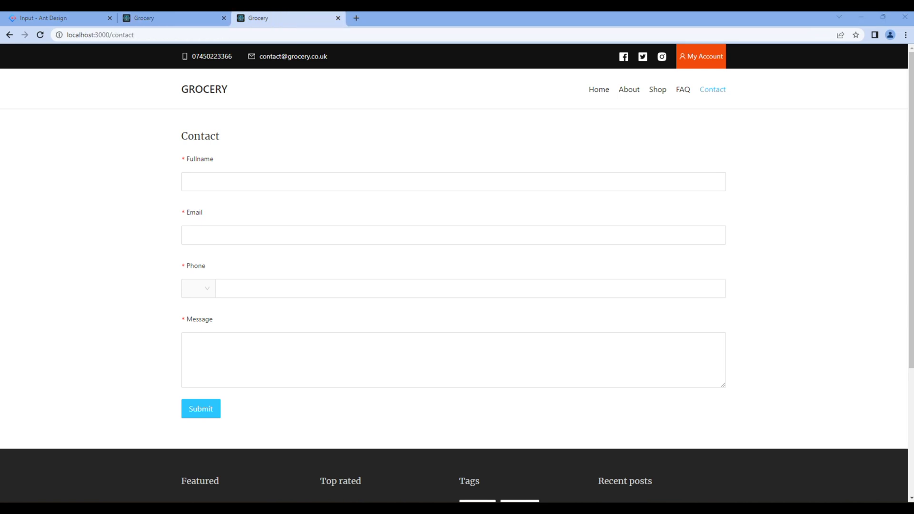